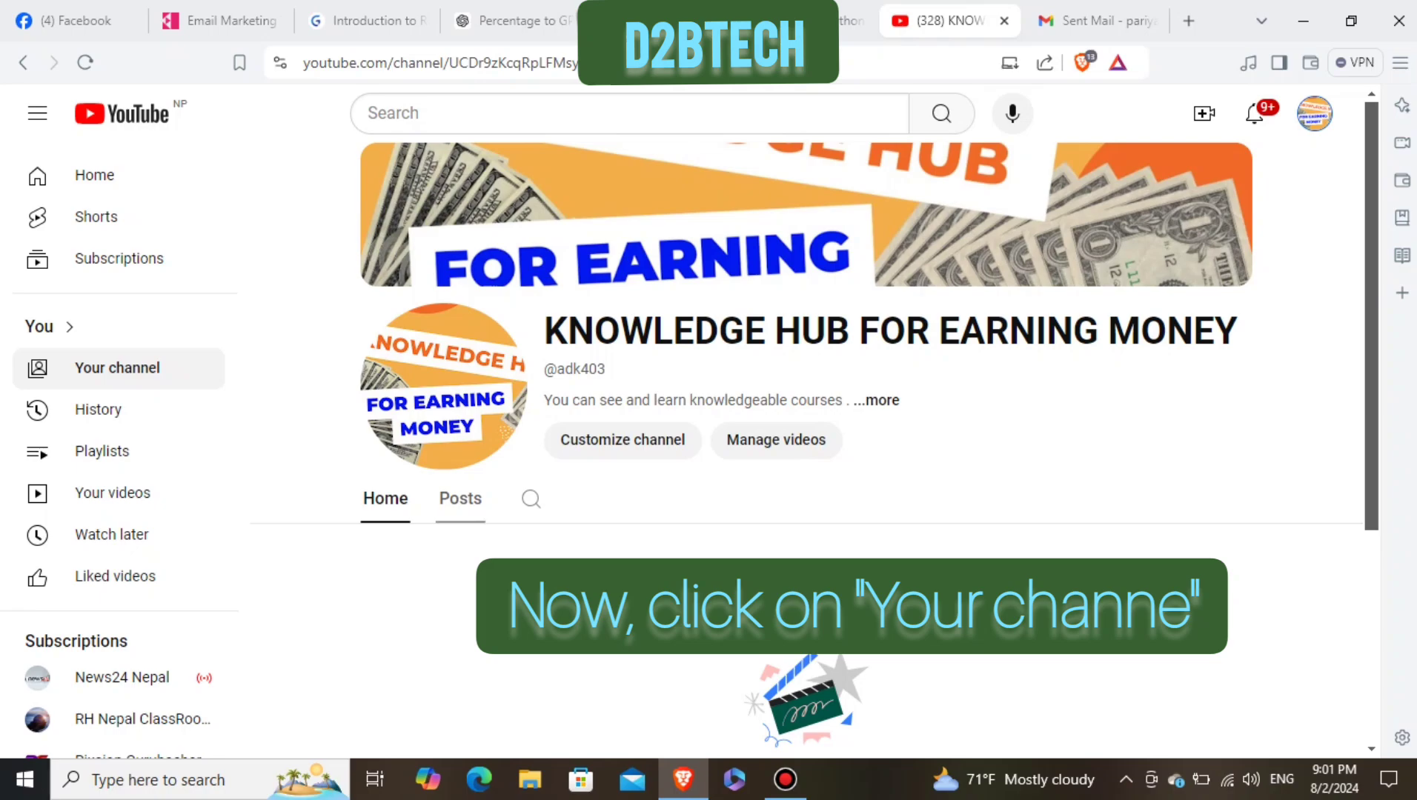
- View the channel's About details, highlight the joined date and close the details
left_click(460, 498)
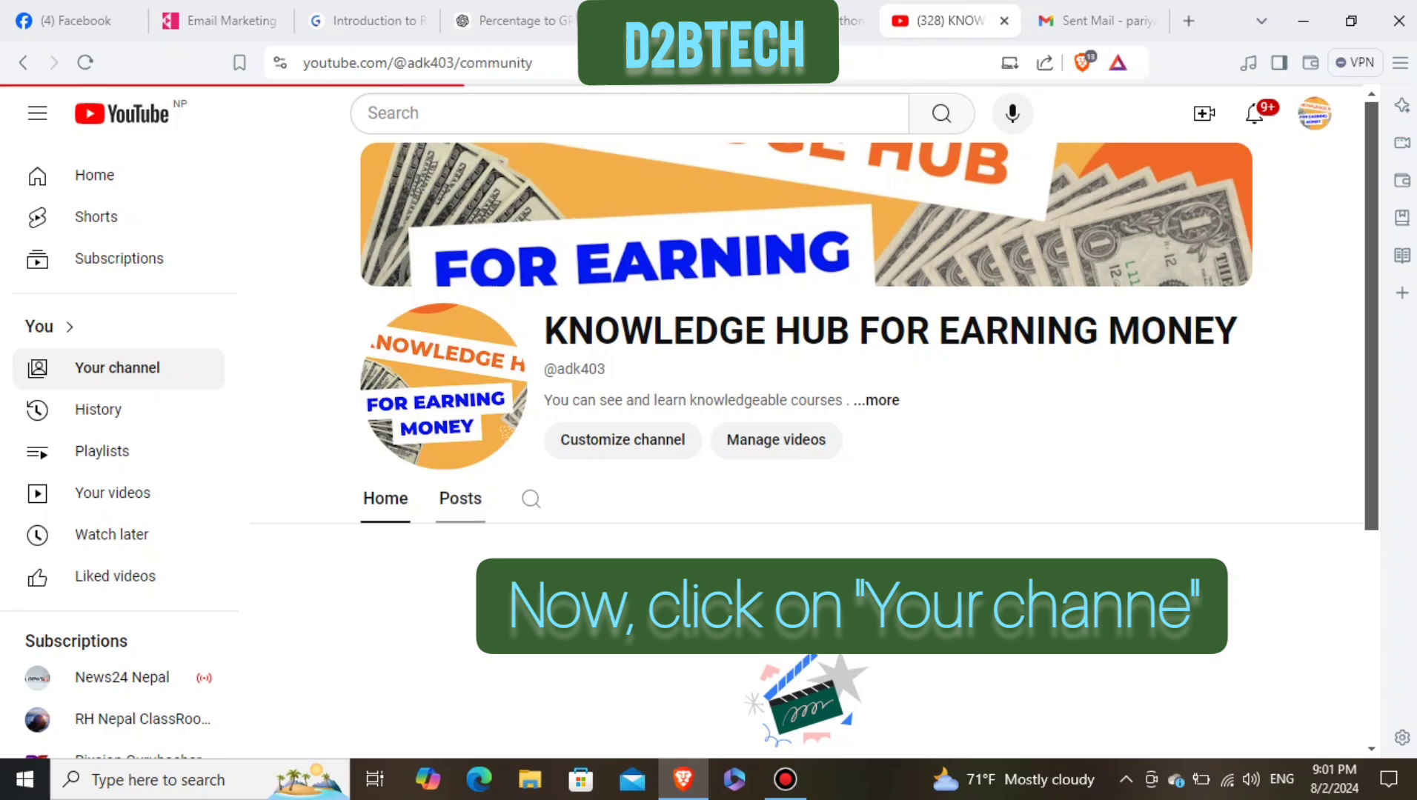
scroll(652, 512, "down", 2)
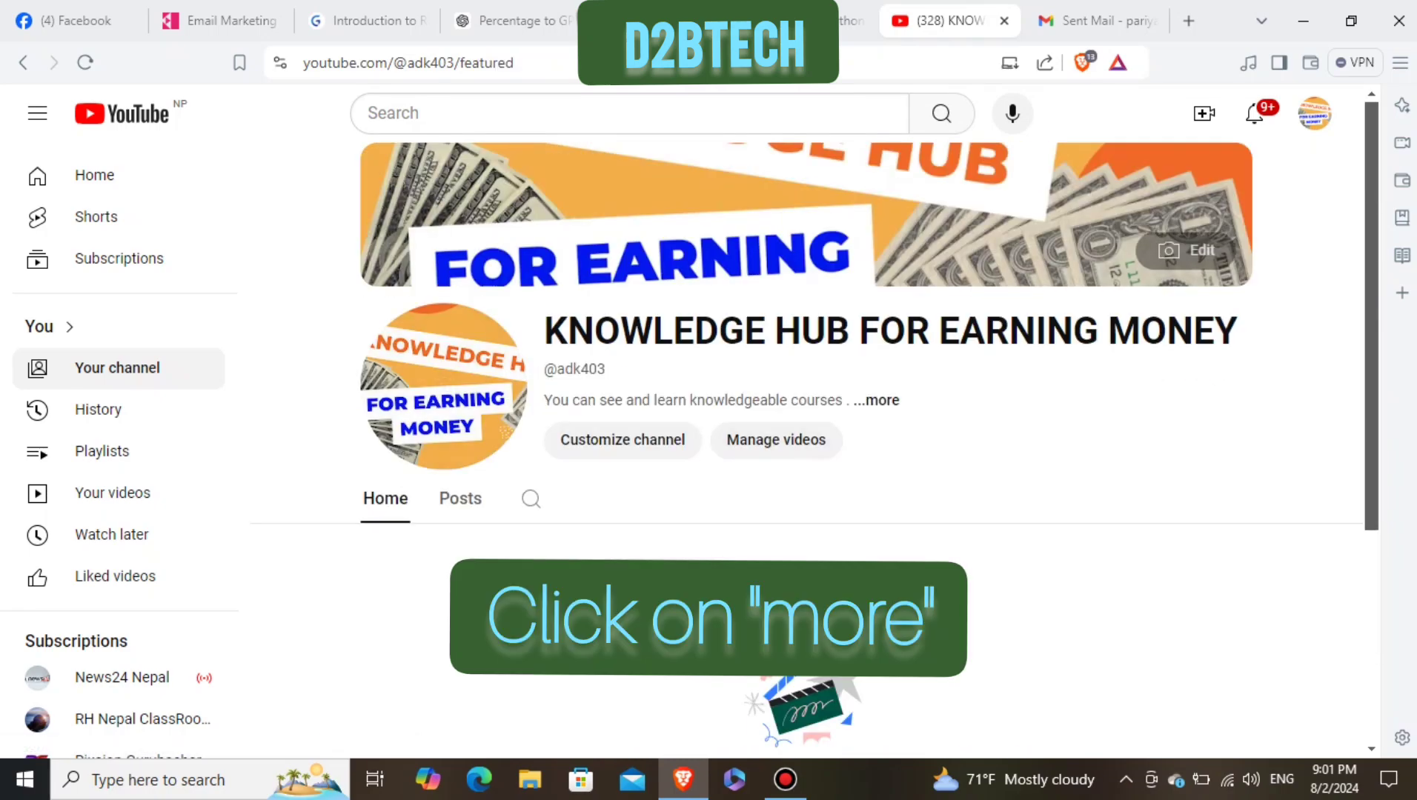
left_click(876, 400)
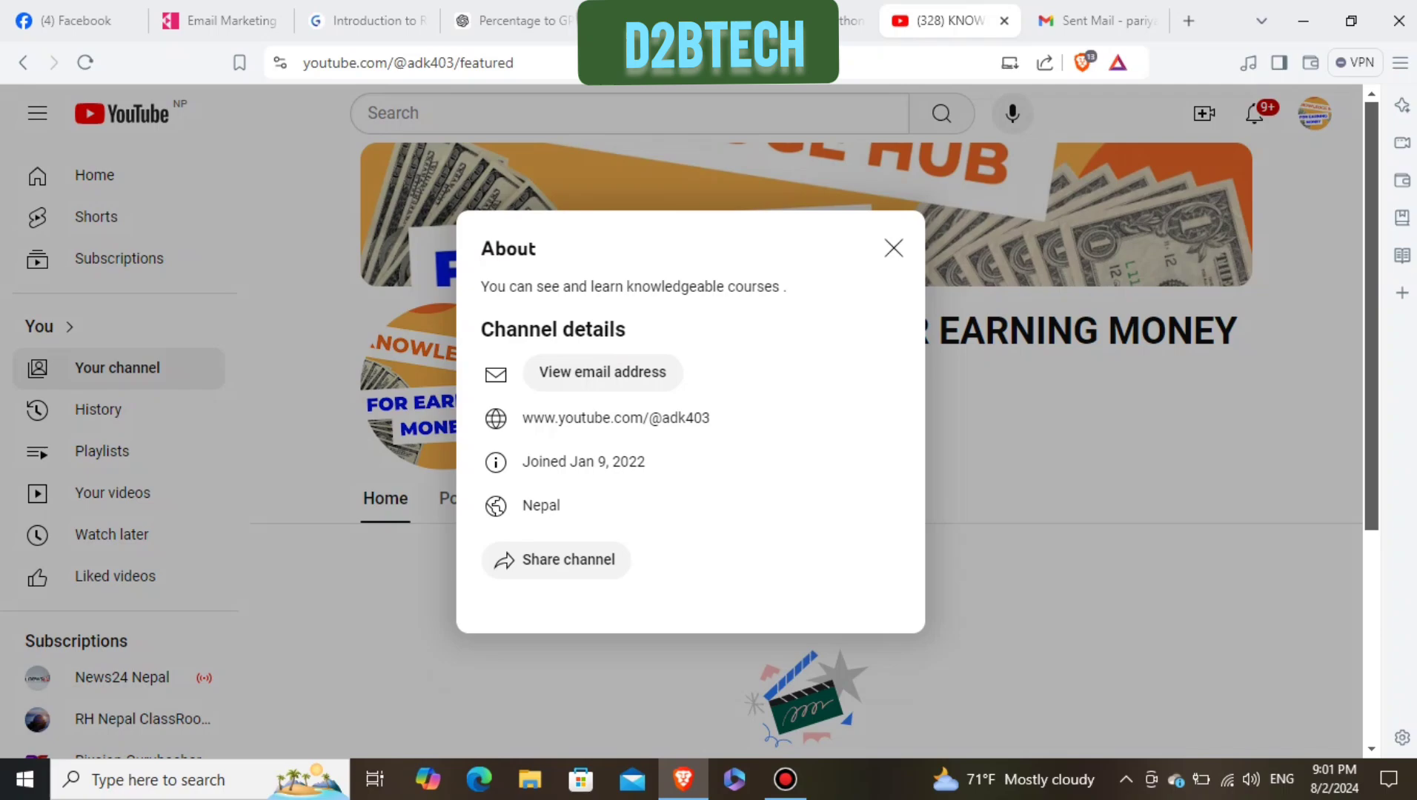
left_click_drag(646, 462, 522, 462)
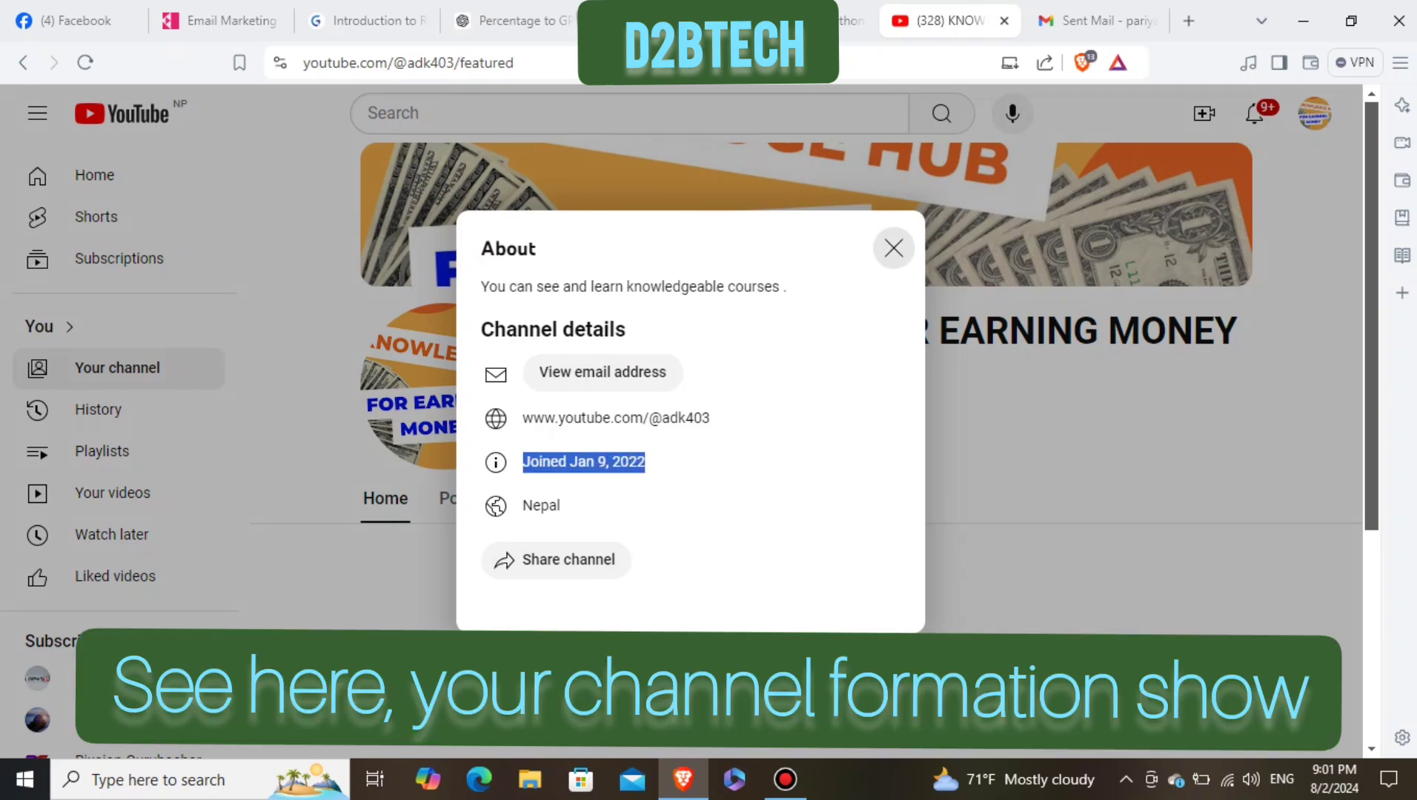
left_click(893, 248)
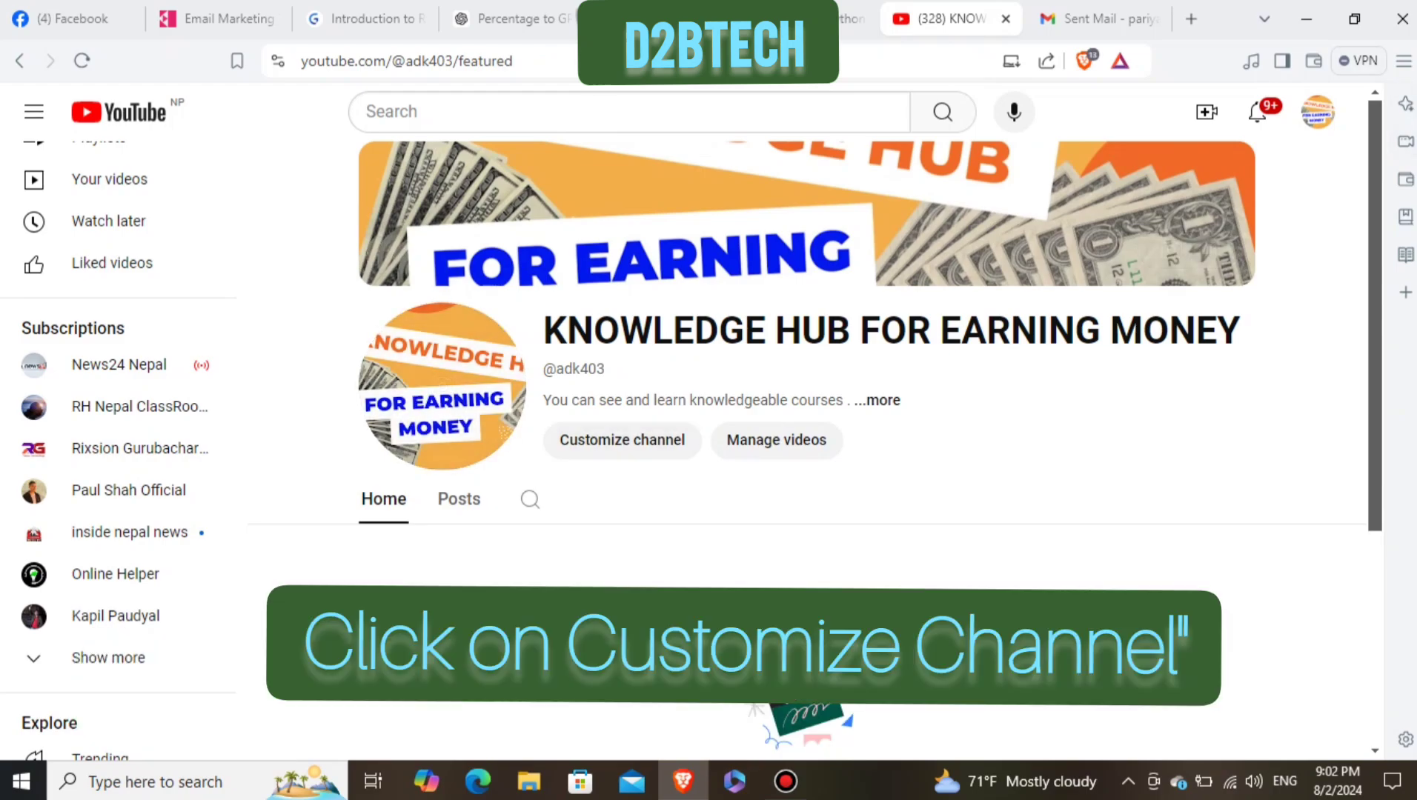
- Open the channel customization page in YouTube Studio and look through its Layout sections
left_click(622, 440)
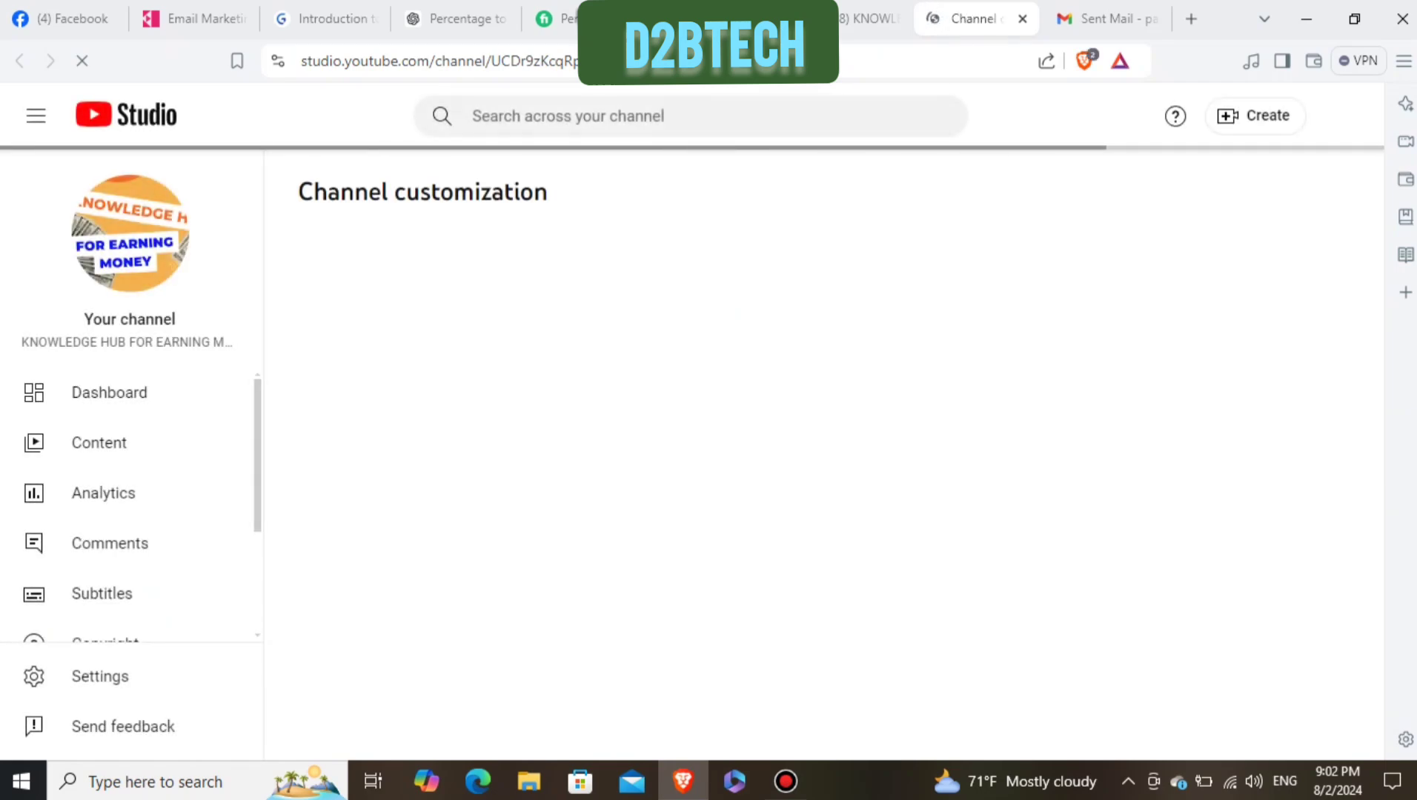
scroll(749, 481, "down", 3)
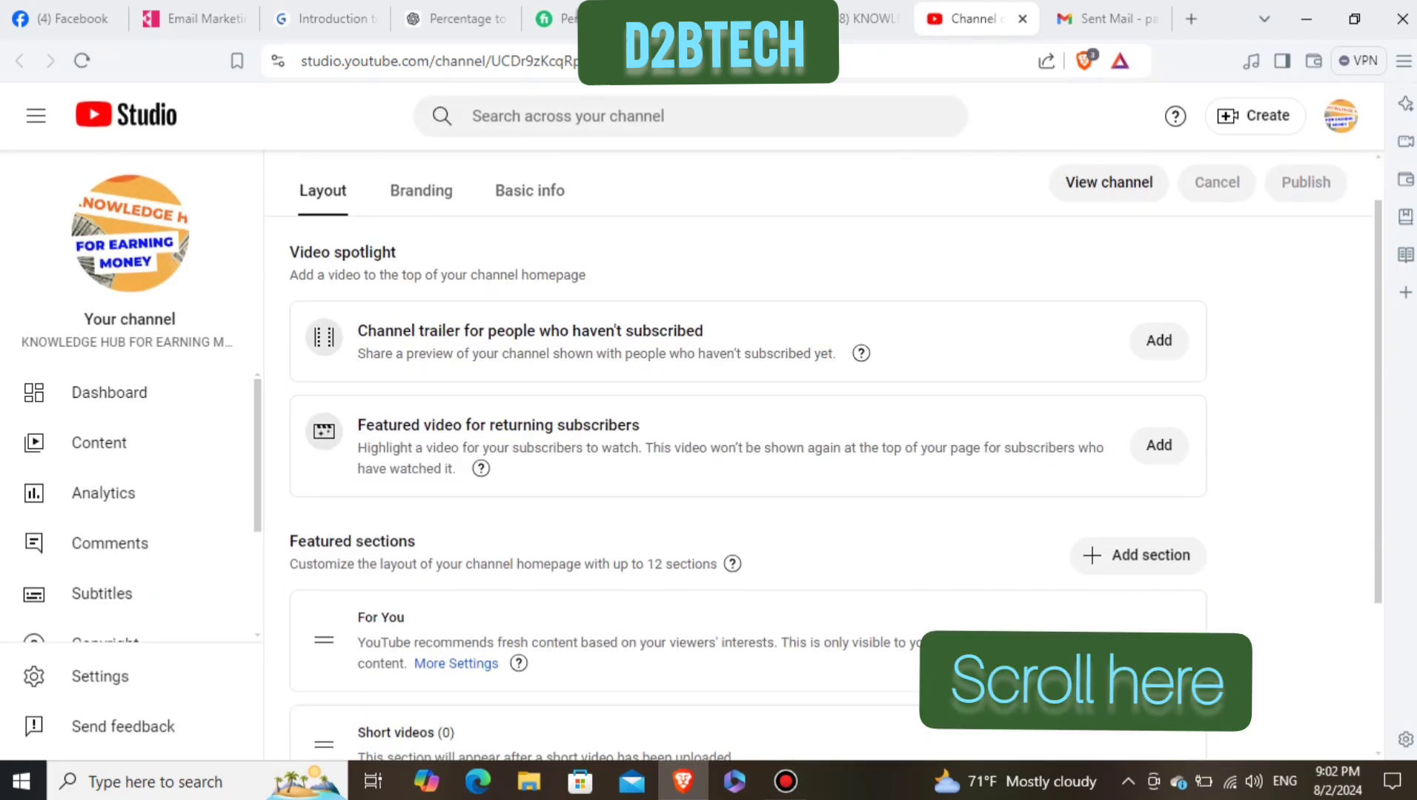
scroll(749, 482, "down", 1)
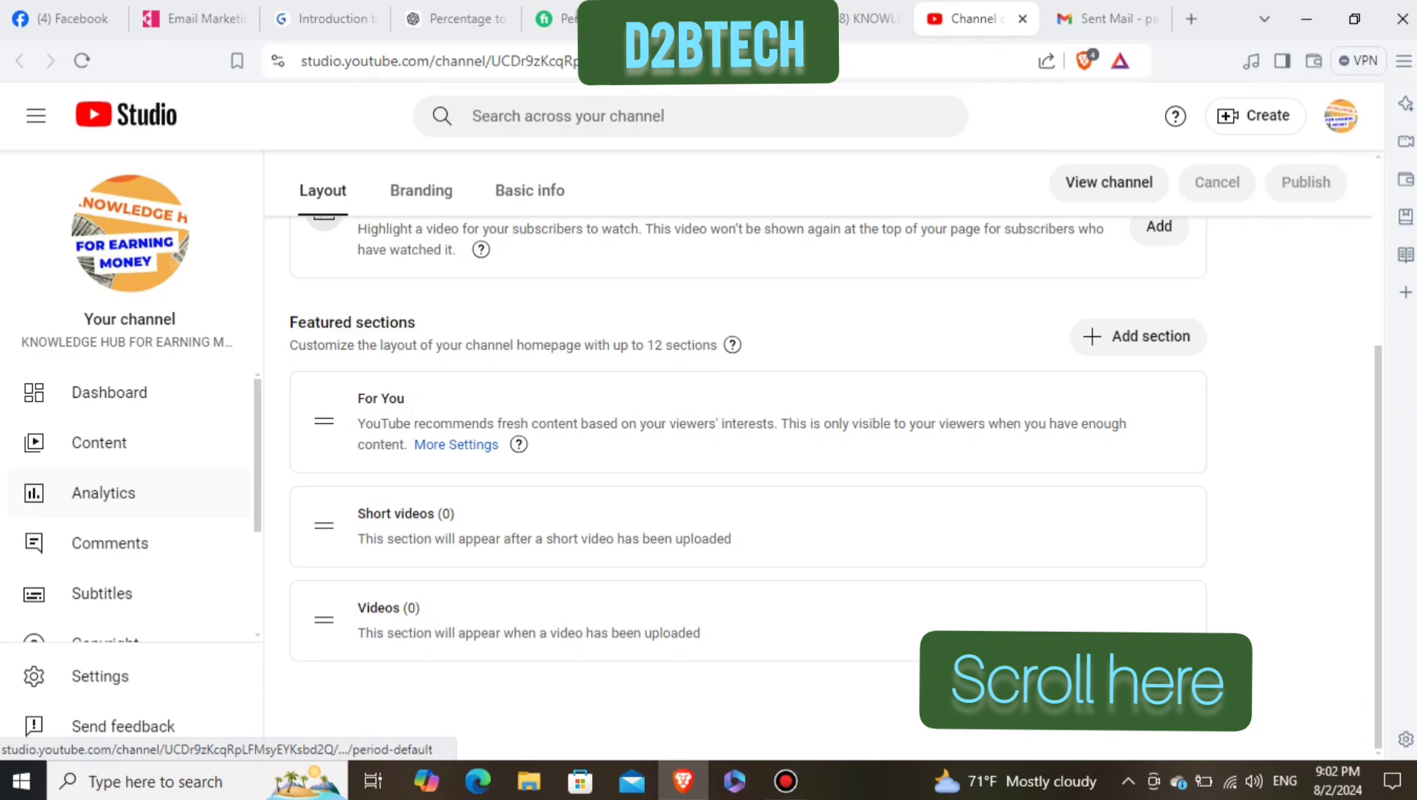
scroll(748, 445, "up", 3)
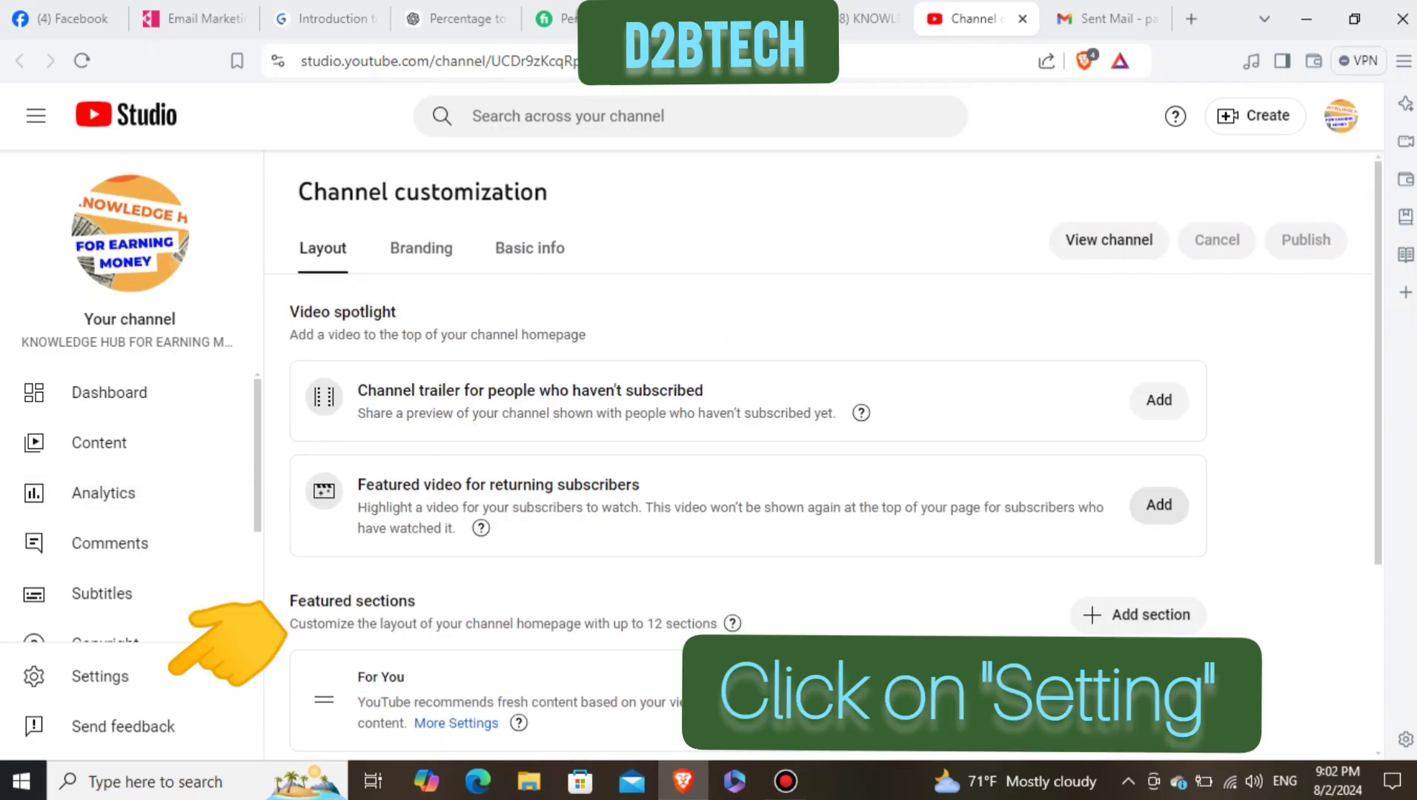
scroll(748, 482, "down", 3)
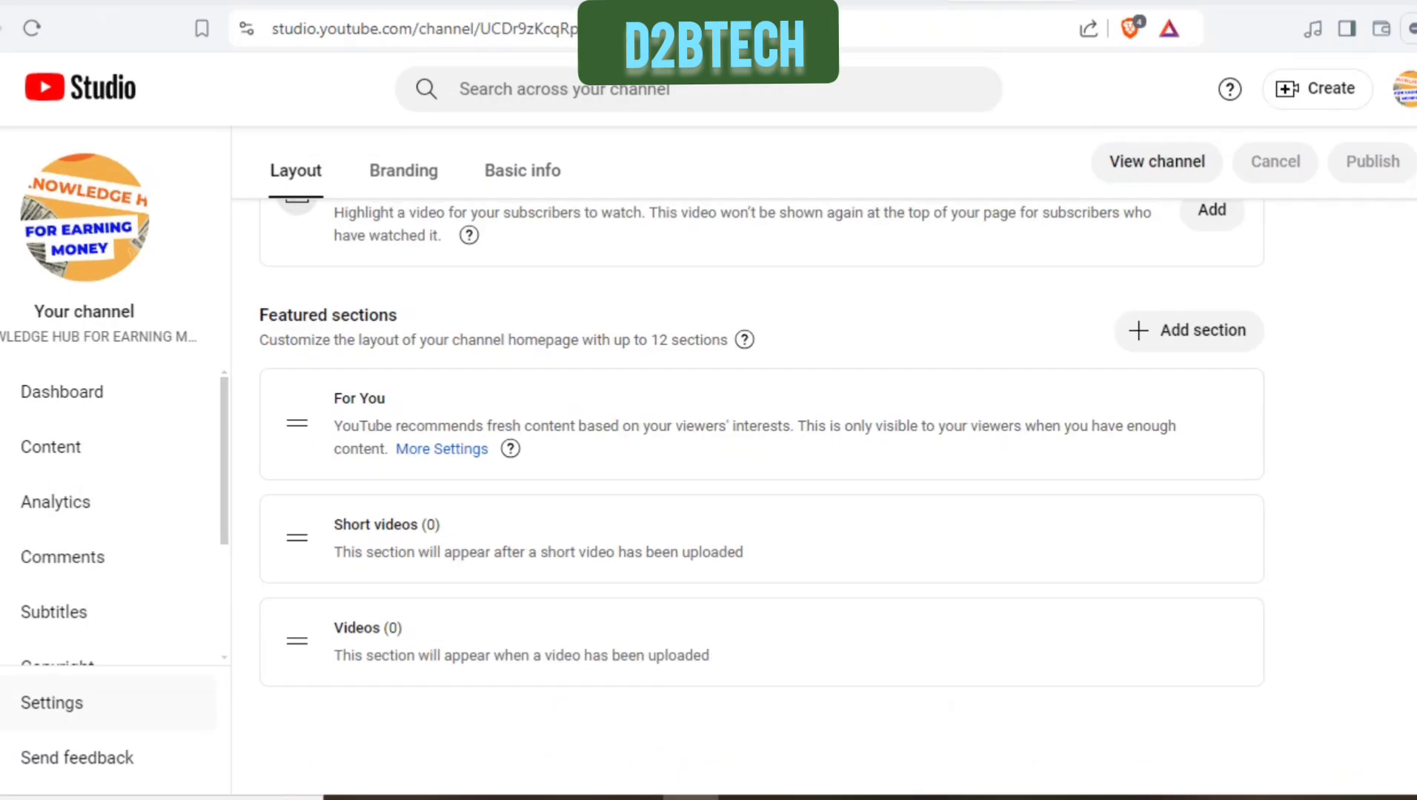
- Open the channel's advanced settings in YouTube Studio and go to Manage YouTube account under Other settings
left_click(100, 676)
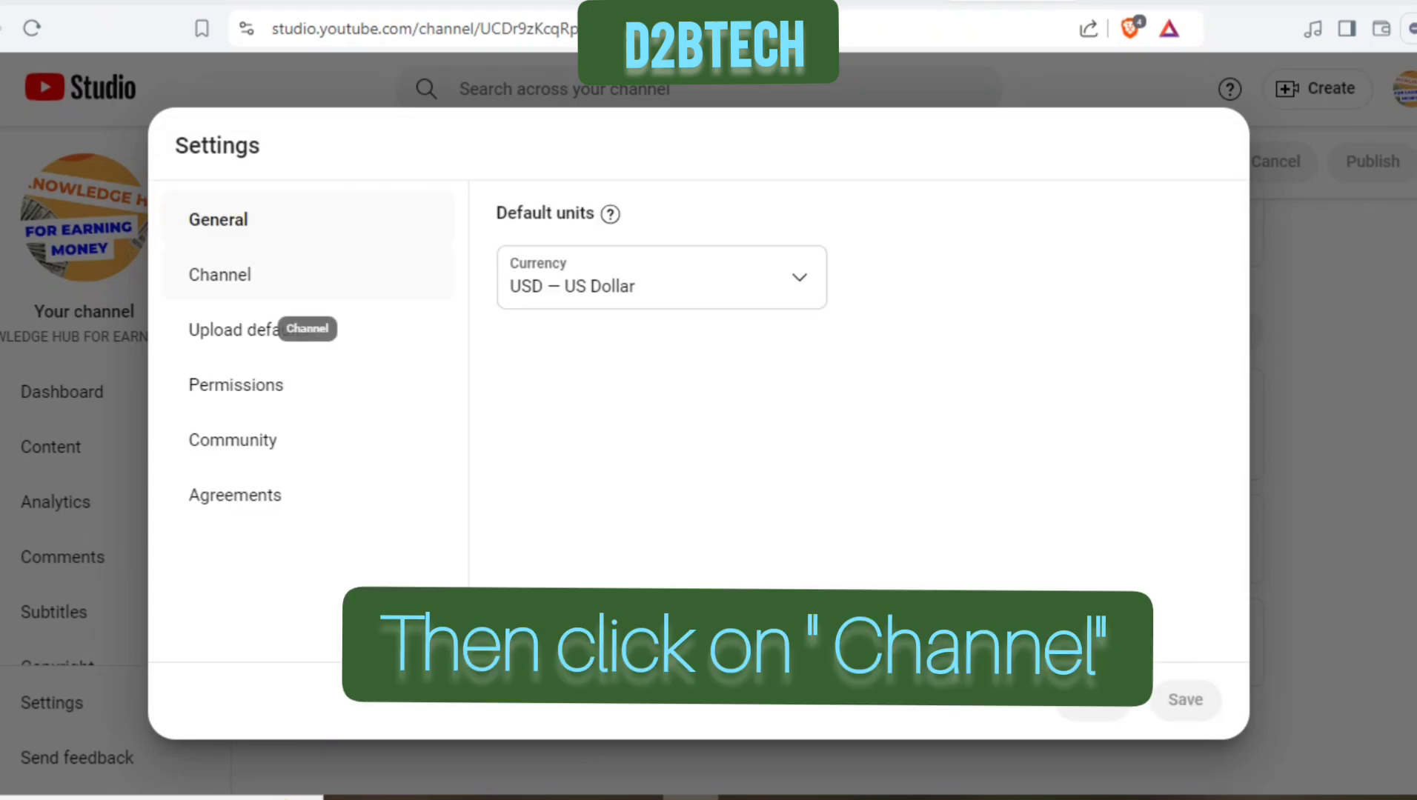
left_click(220, 275)
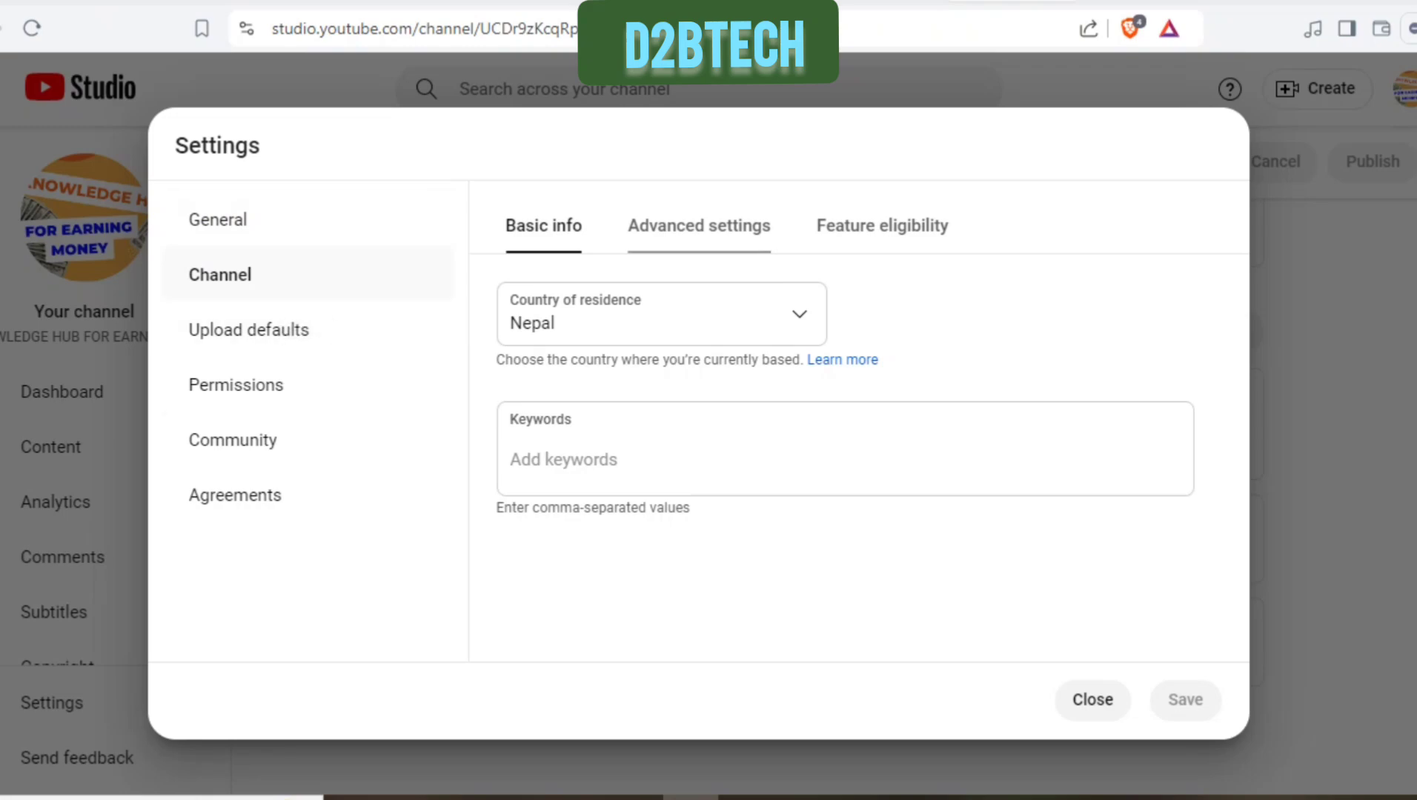
left_click(699, 225)
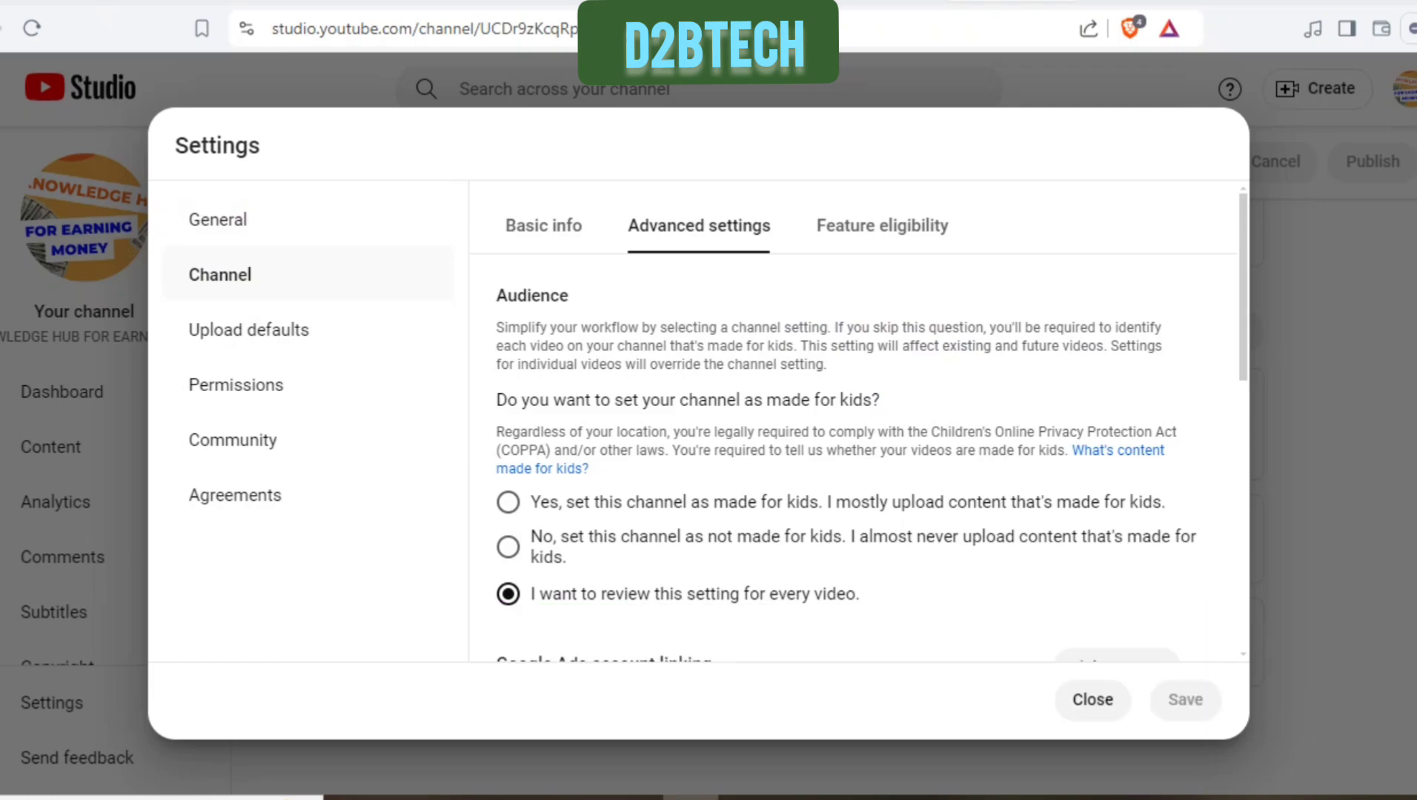
scroll(852, 455, "down", 9)
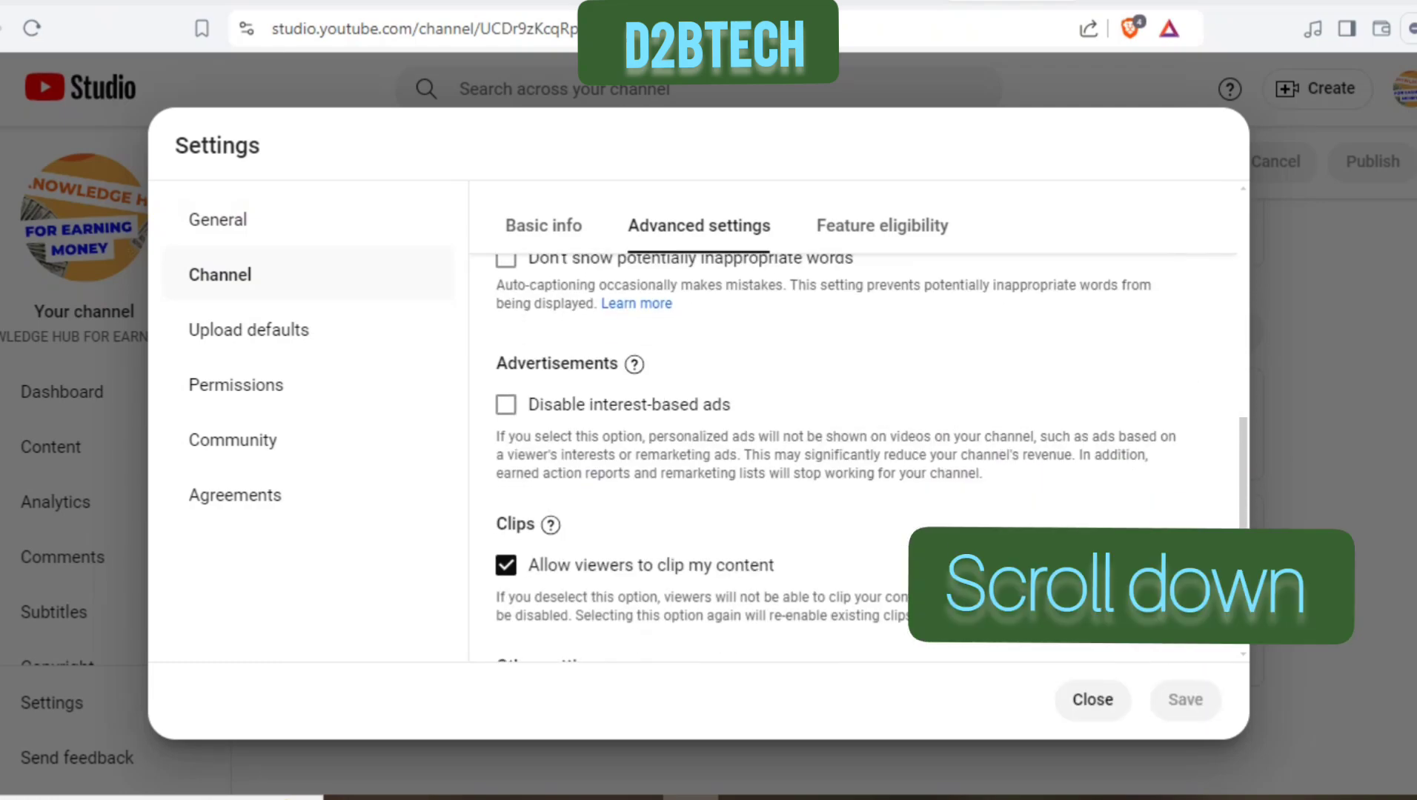
scroll(852, 456, "down", 2)
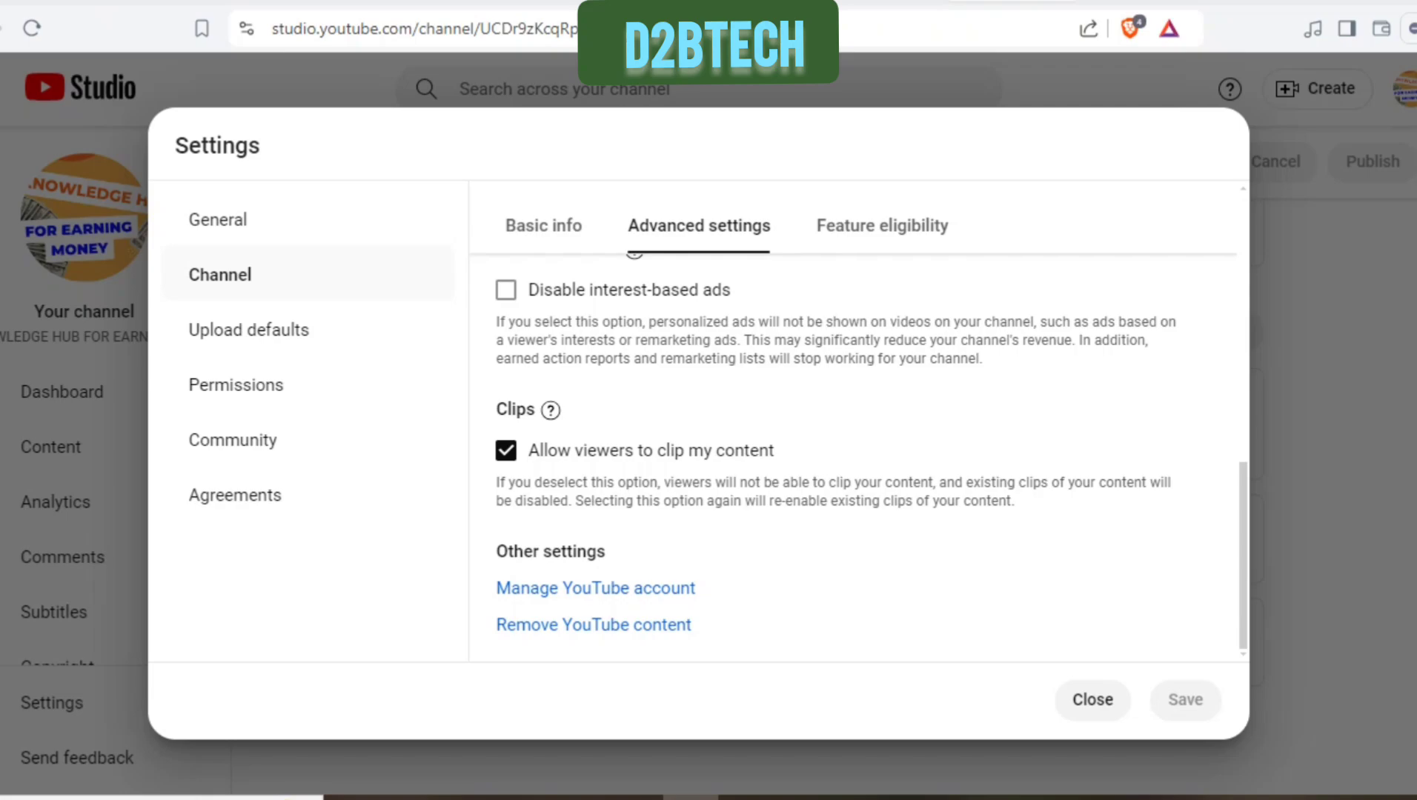
left_click(690, 588)
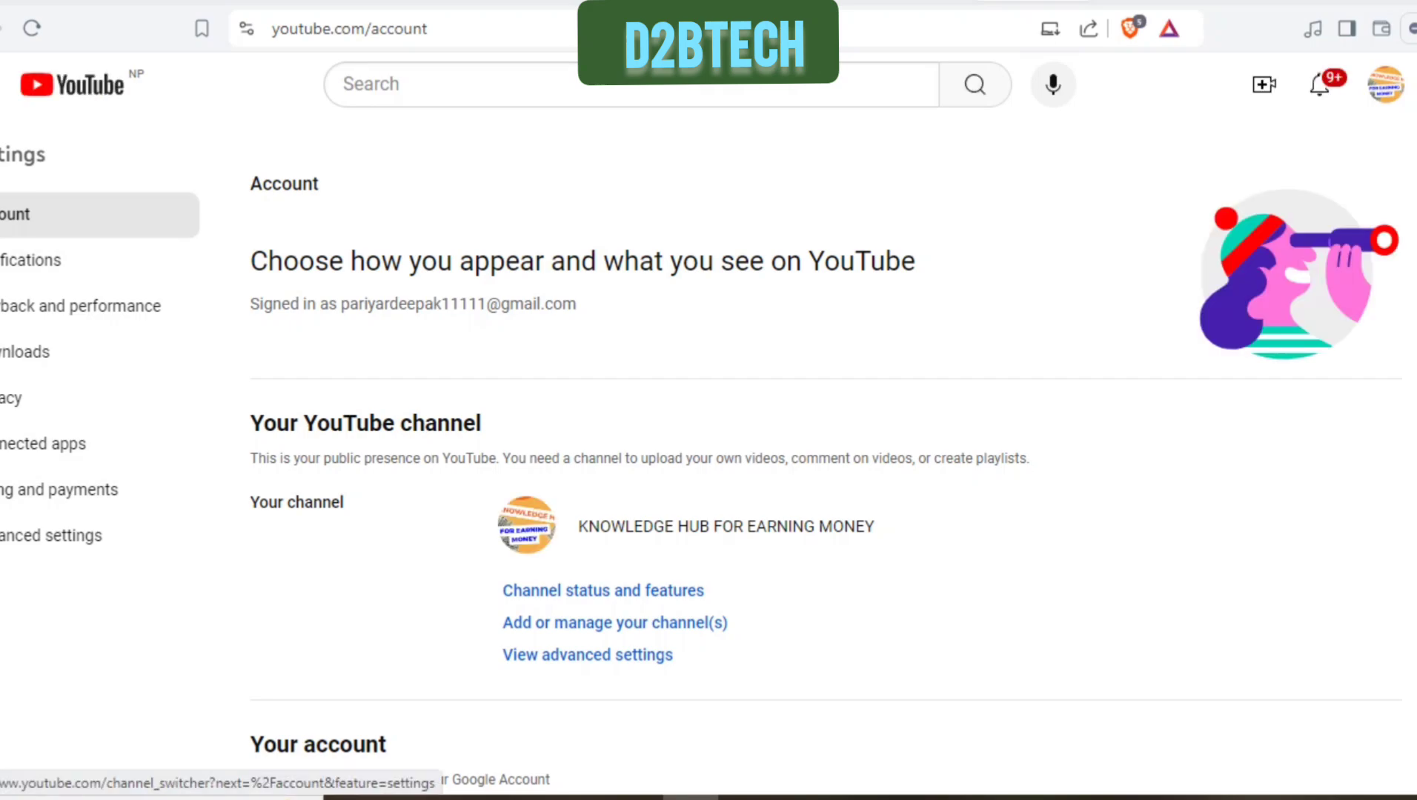
- View the YouTube account's advanced settings and start deleting the channel
scroll(741, 445, "down", 3)
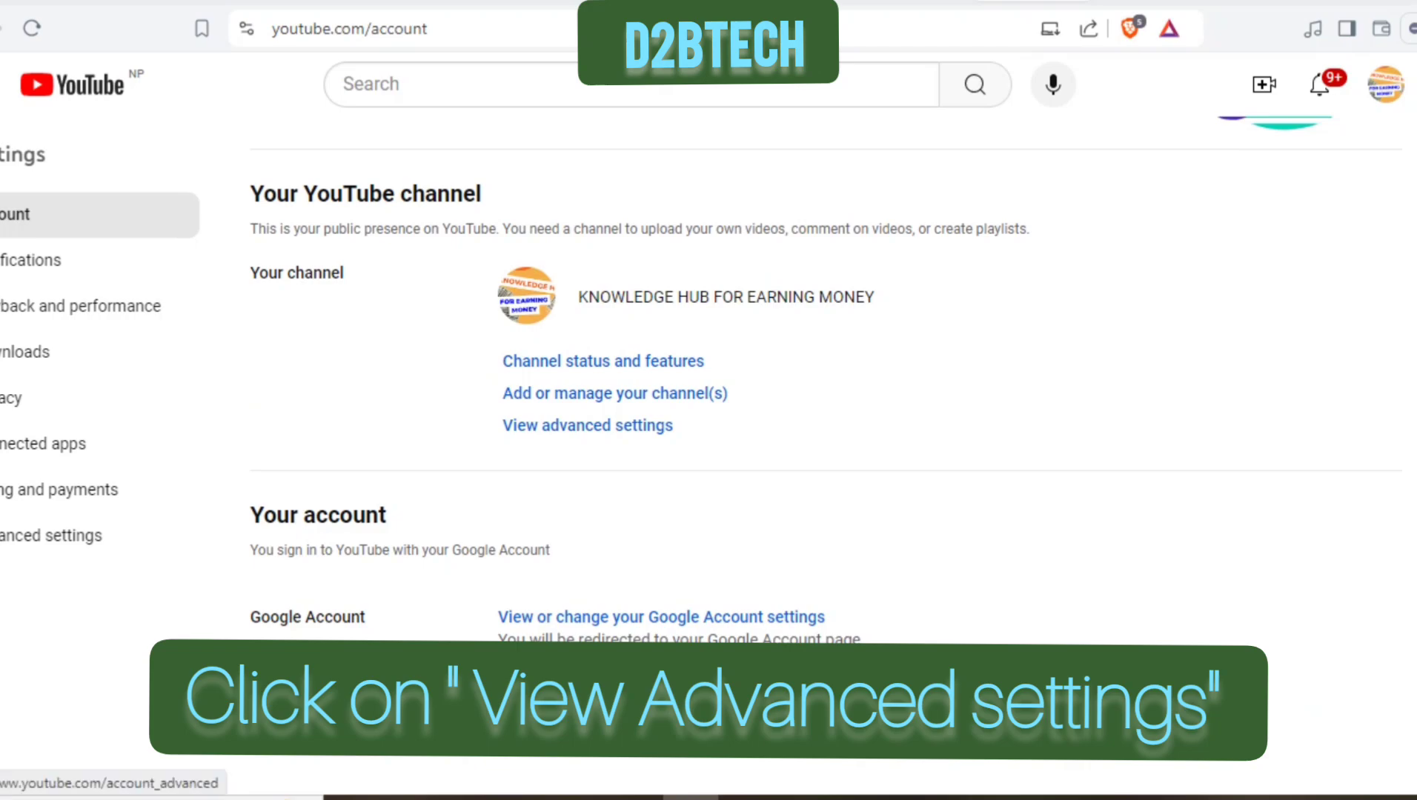
left_click(587, 426)
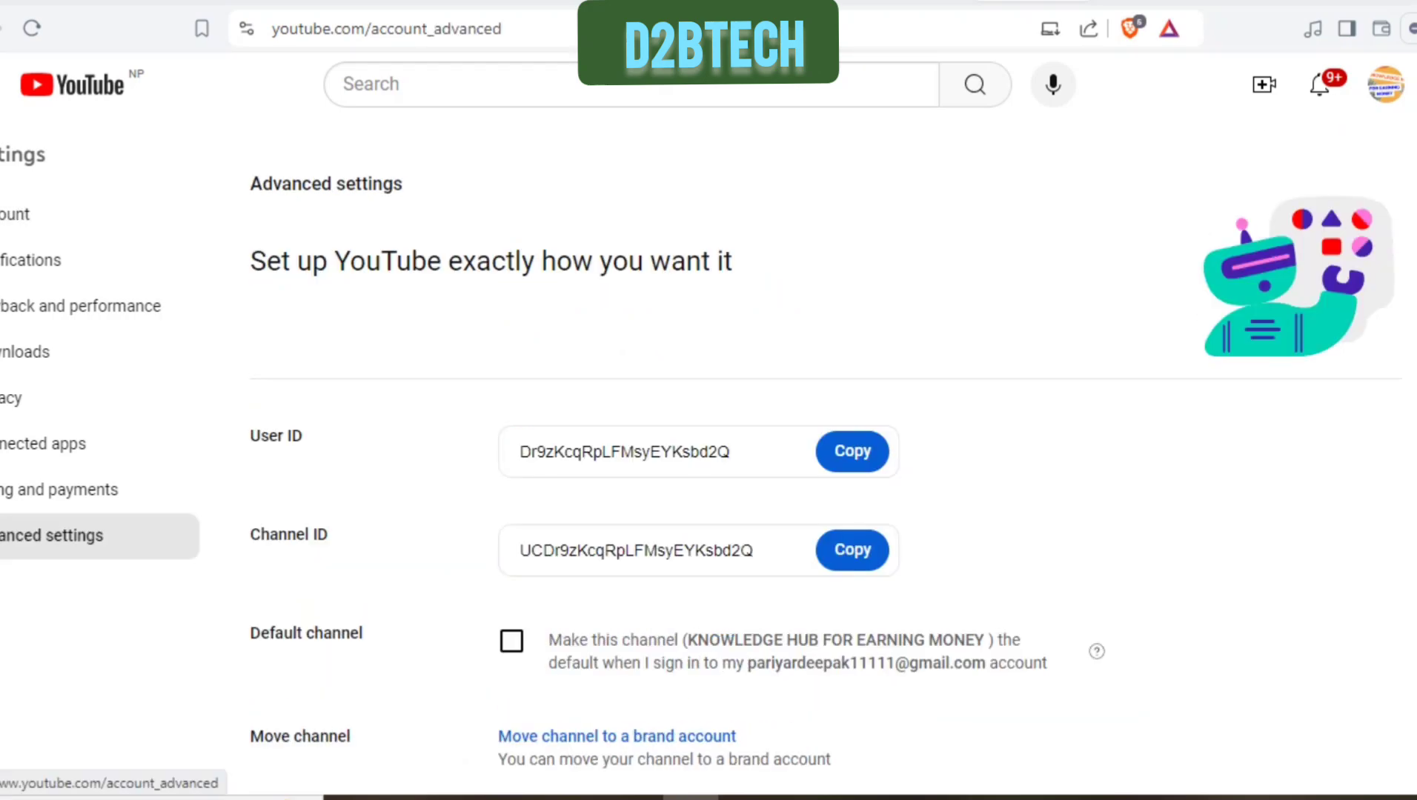
scroll(825, 430, "down", 2)
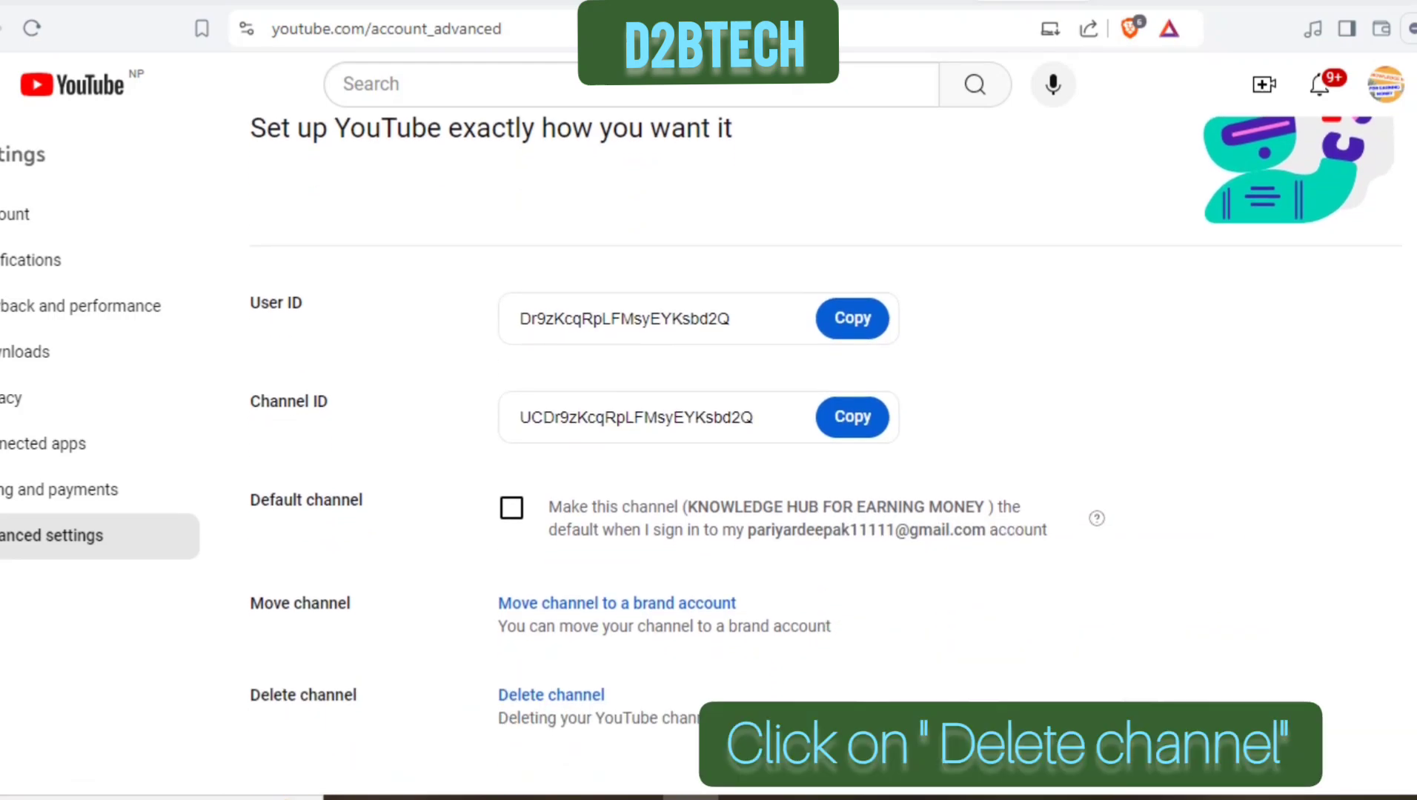
left_click(551, 695)
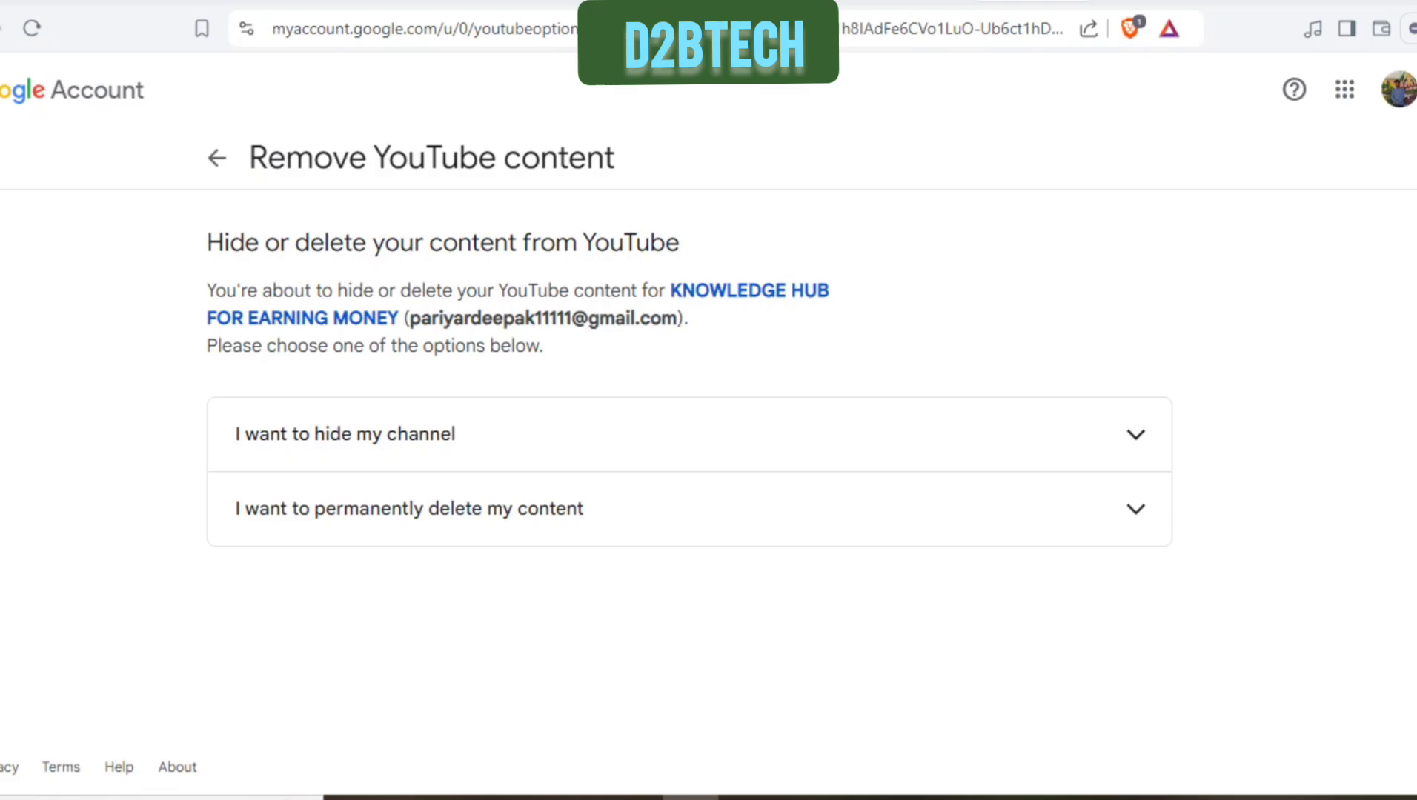
- Choose to permanently delete the content and tick both acknowledgements, for deleted data and cancelled paid subscriptions
left_click(409, 509)
scroll(409, 509, "down", 3)
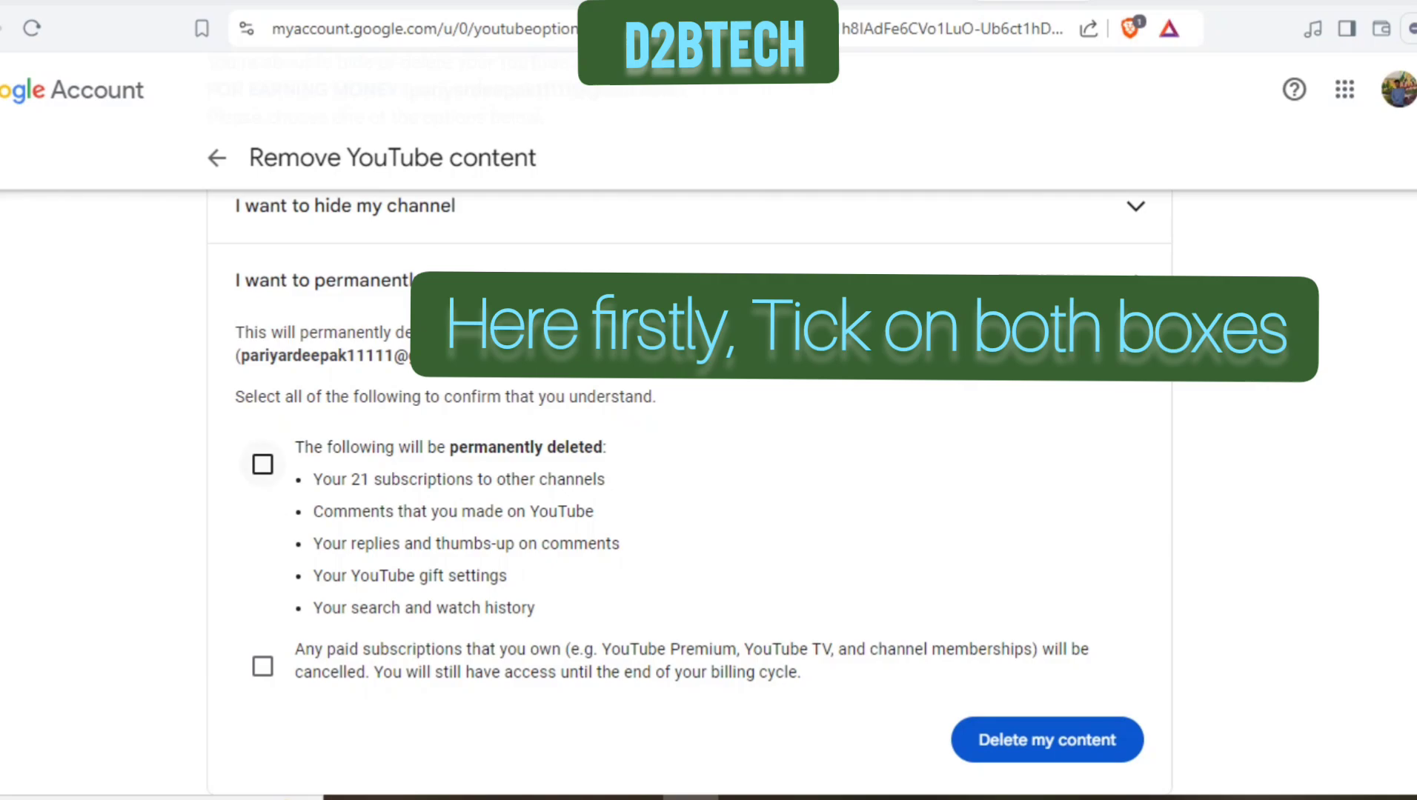
left_click(262, 464)
scroll(262, 519, "down", 1)
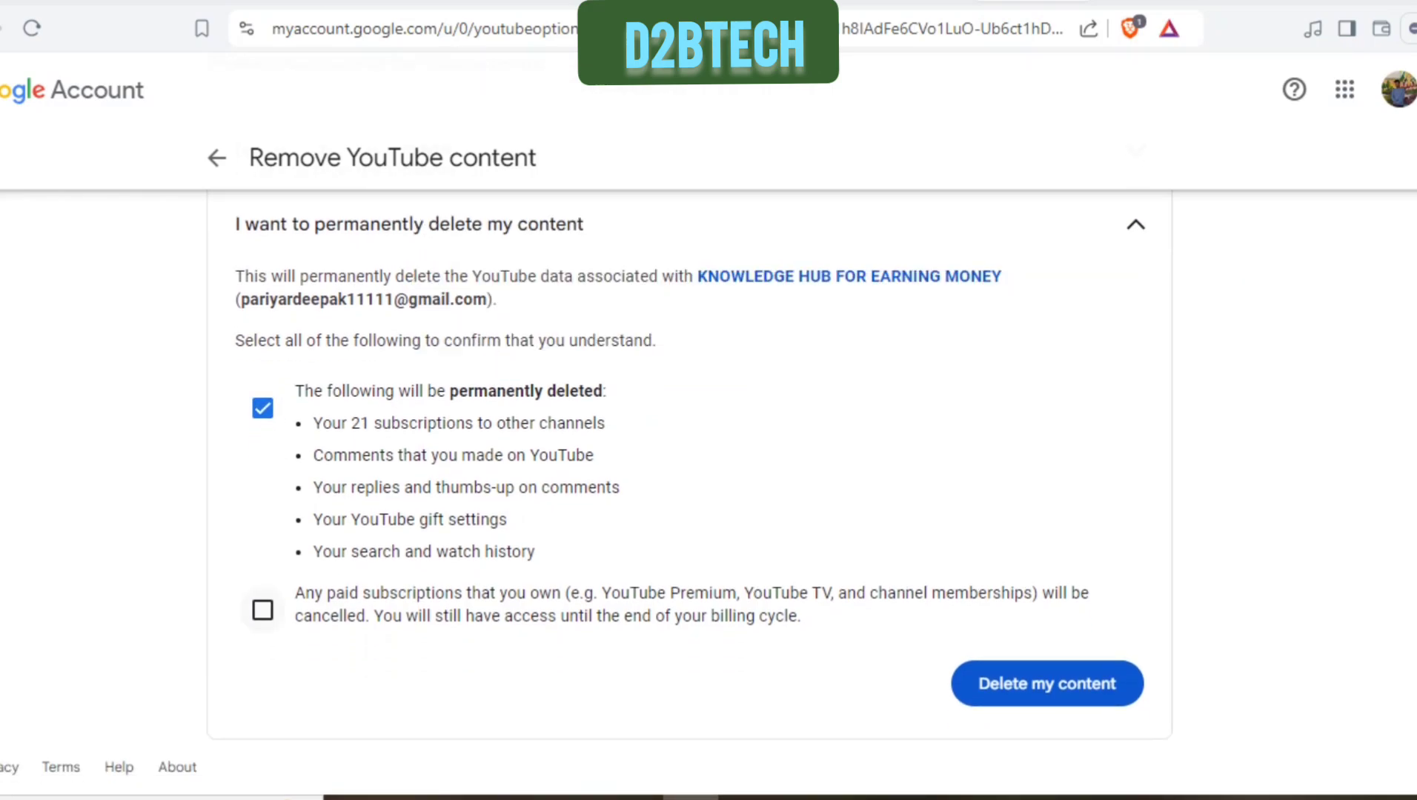
left_click(262, 610)
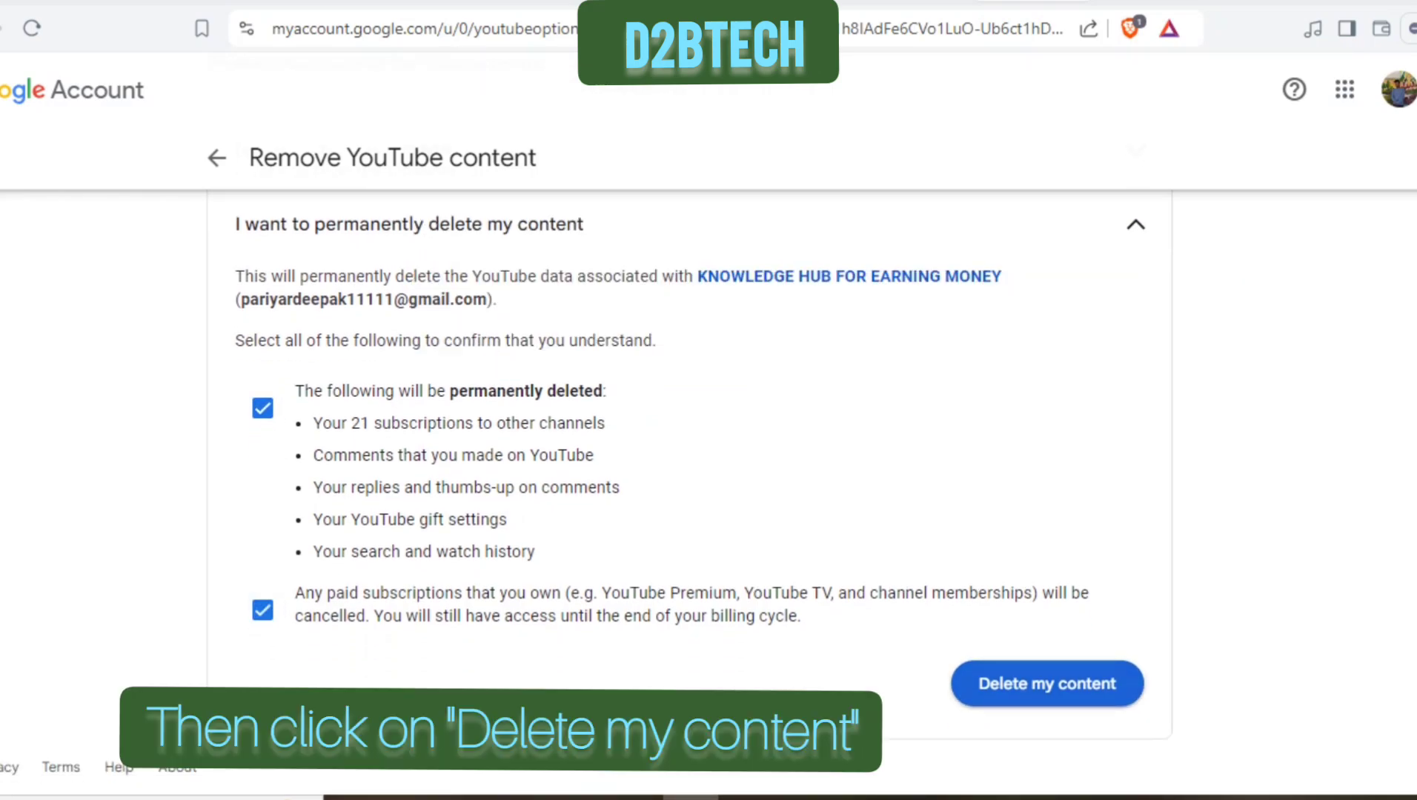
- Request deletion of the content, enter the account's email address as confirmation and confirm the deletion
left_click(1047, 684)
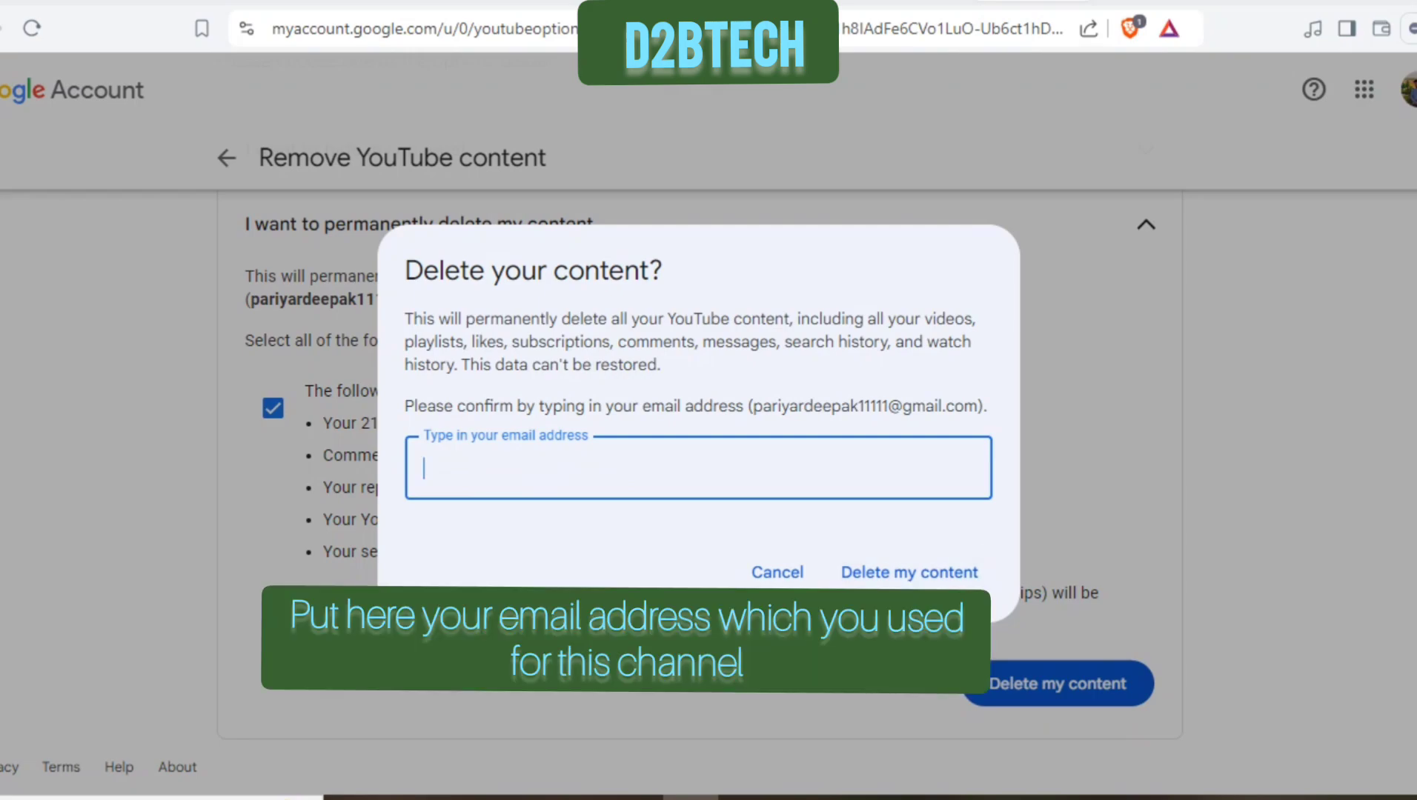
type("pa")
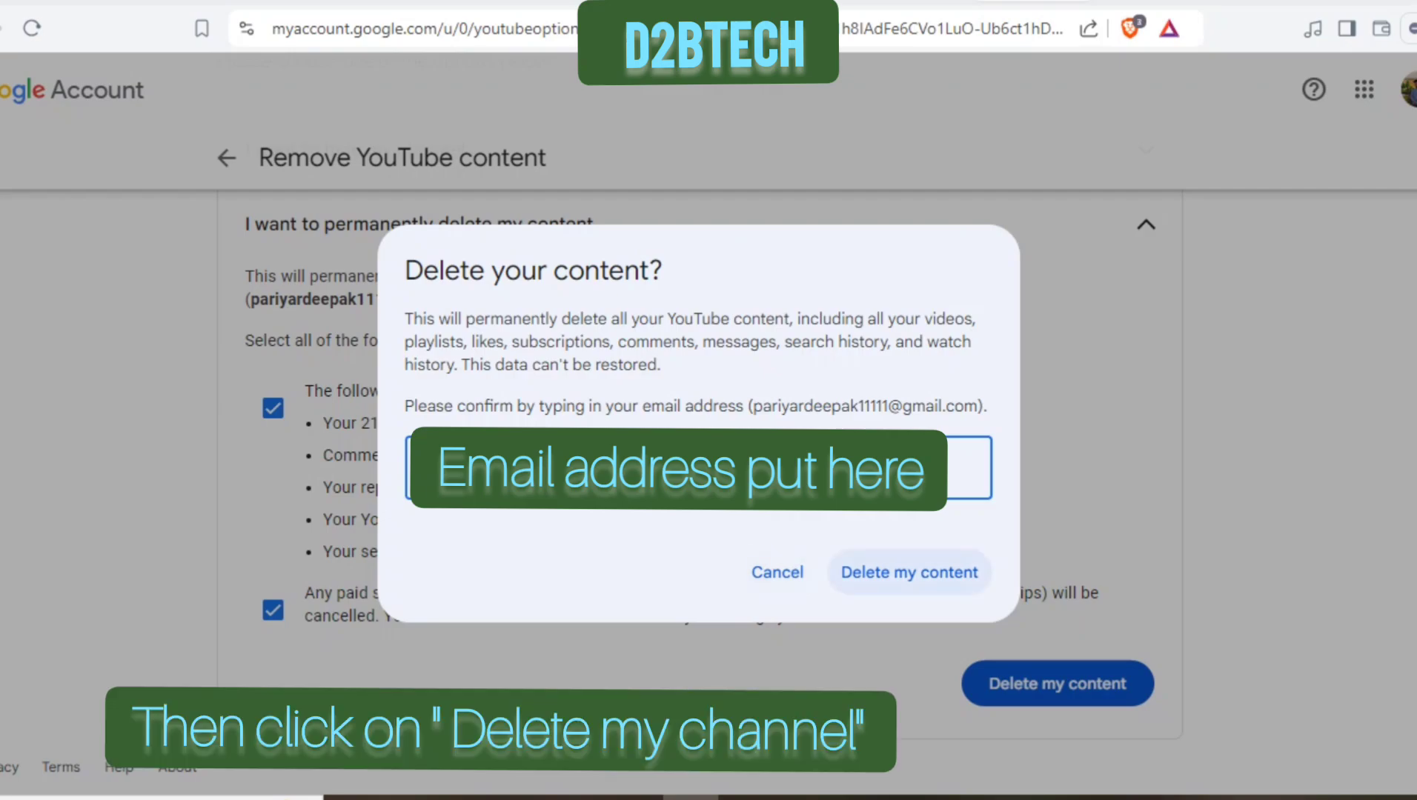
left_click(910, 572)
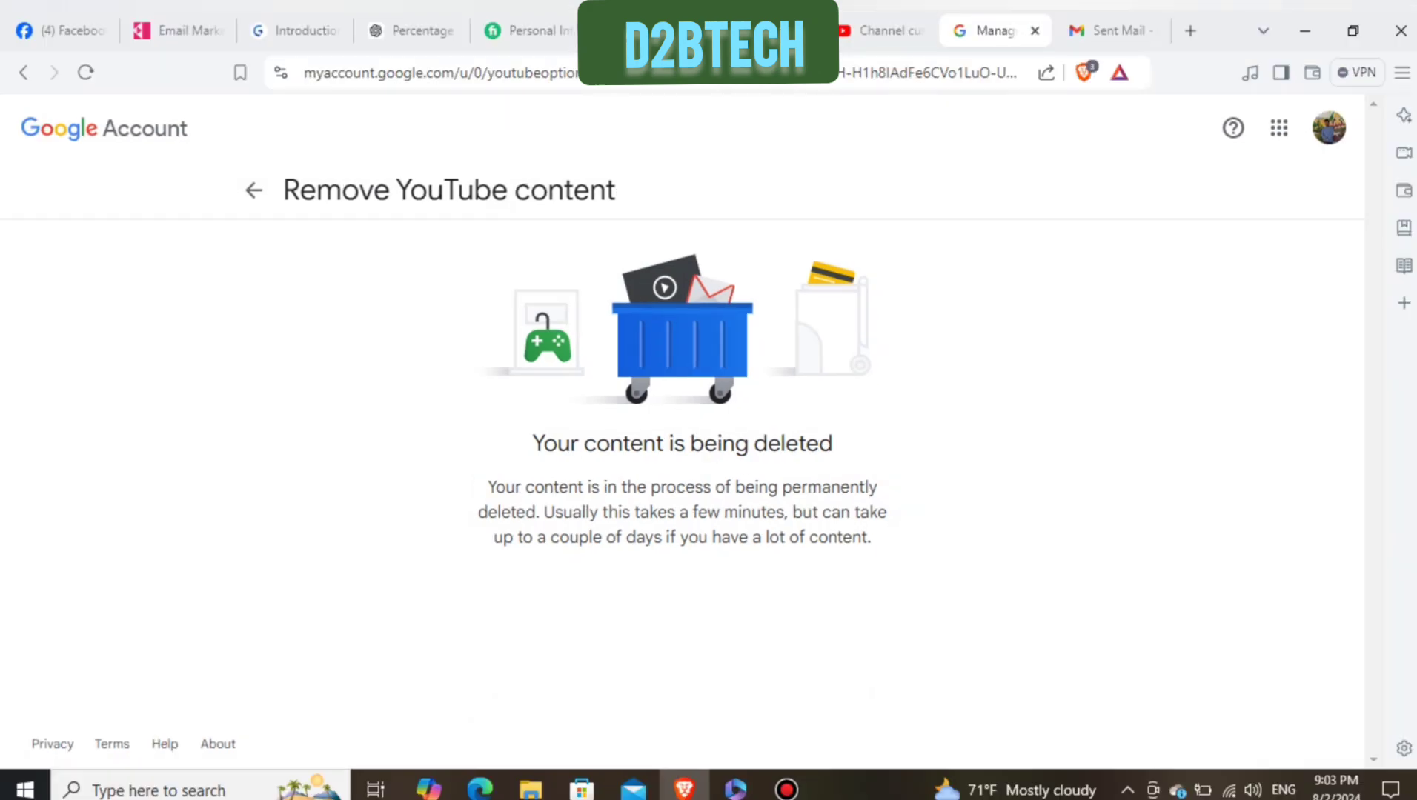
- Highlight the heading of the content deletion notice and return to the YouTube page
left_click_drag(532, 443, 833, 445)
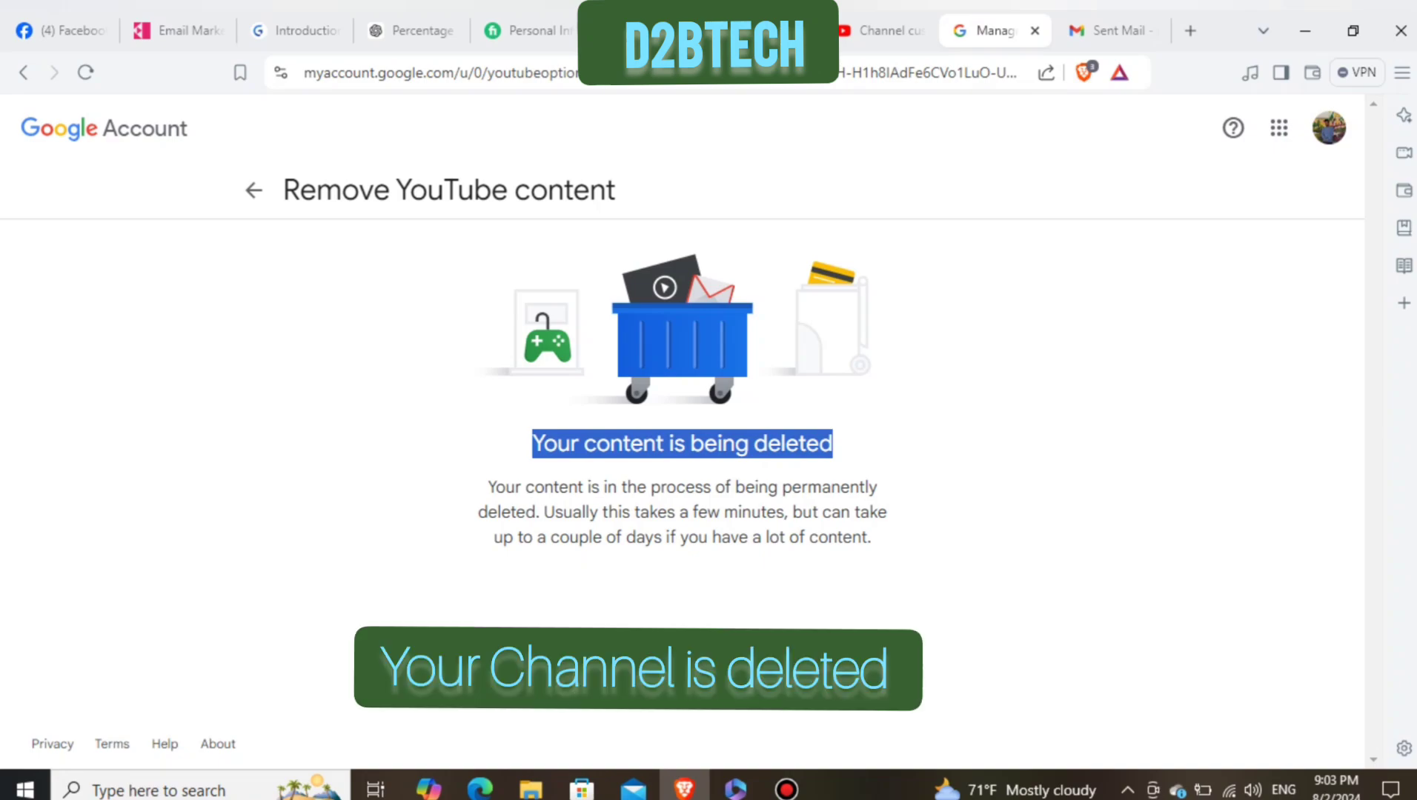
left_click(875, 446)
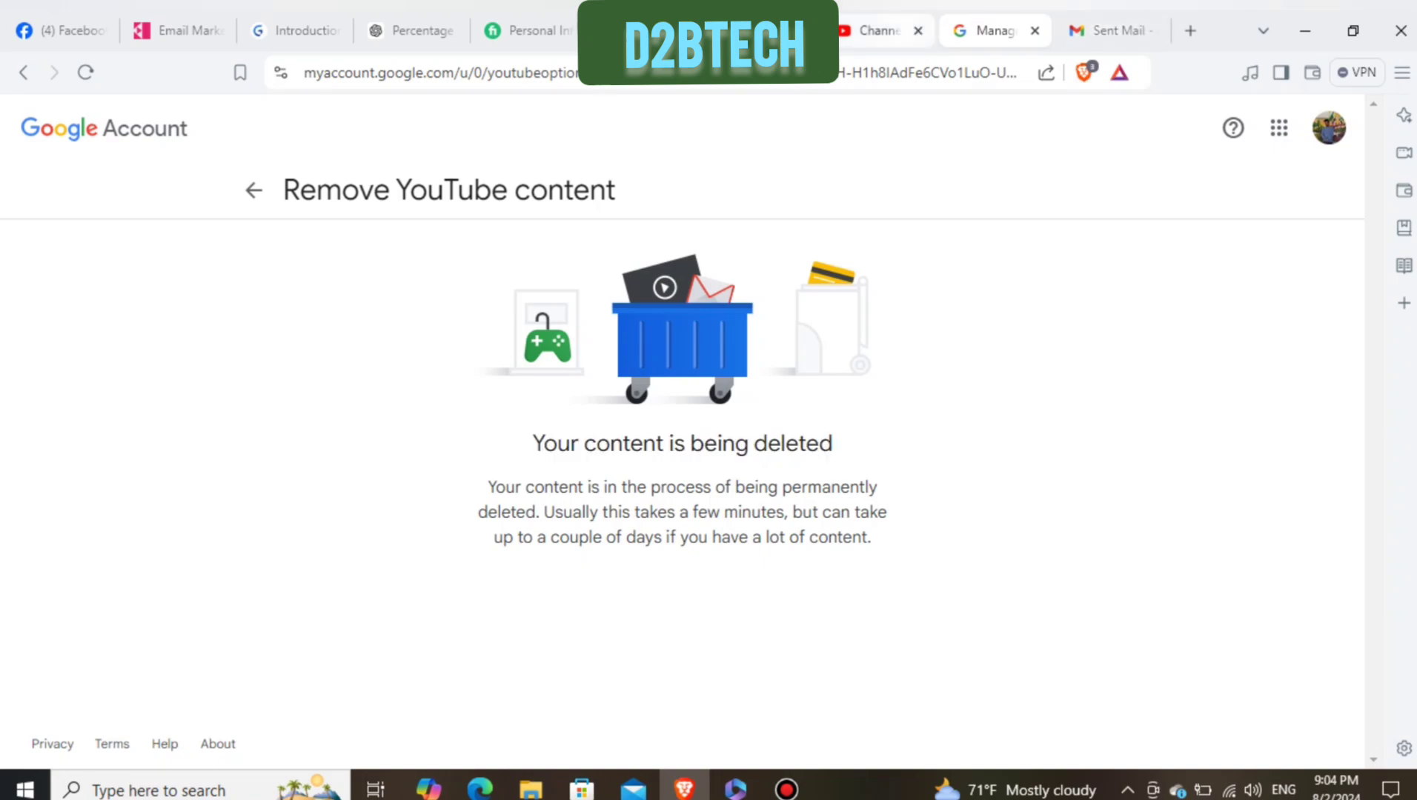
left_click(888, 31)
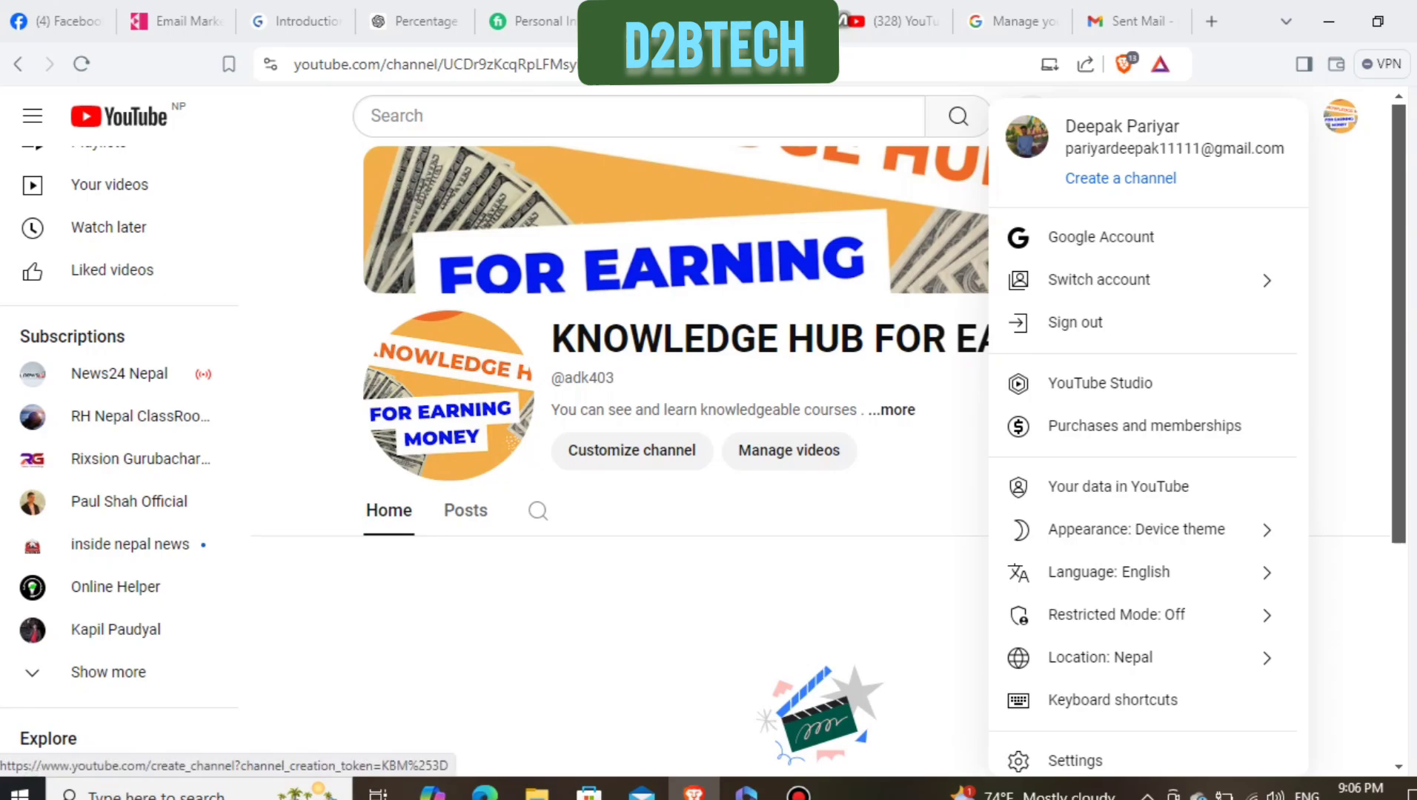
- Examine the account menu's profile details, highlight the Create a channel option and close the menu
left_click_drag(1066, 178, 1176, 178)
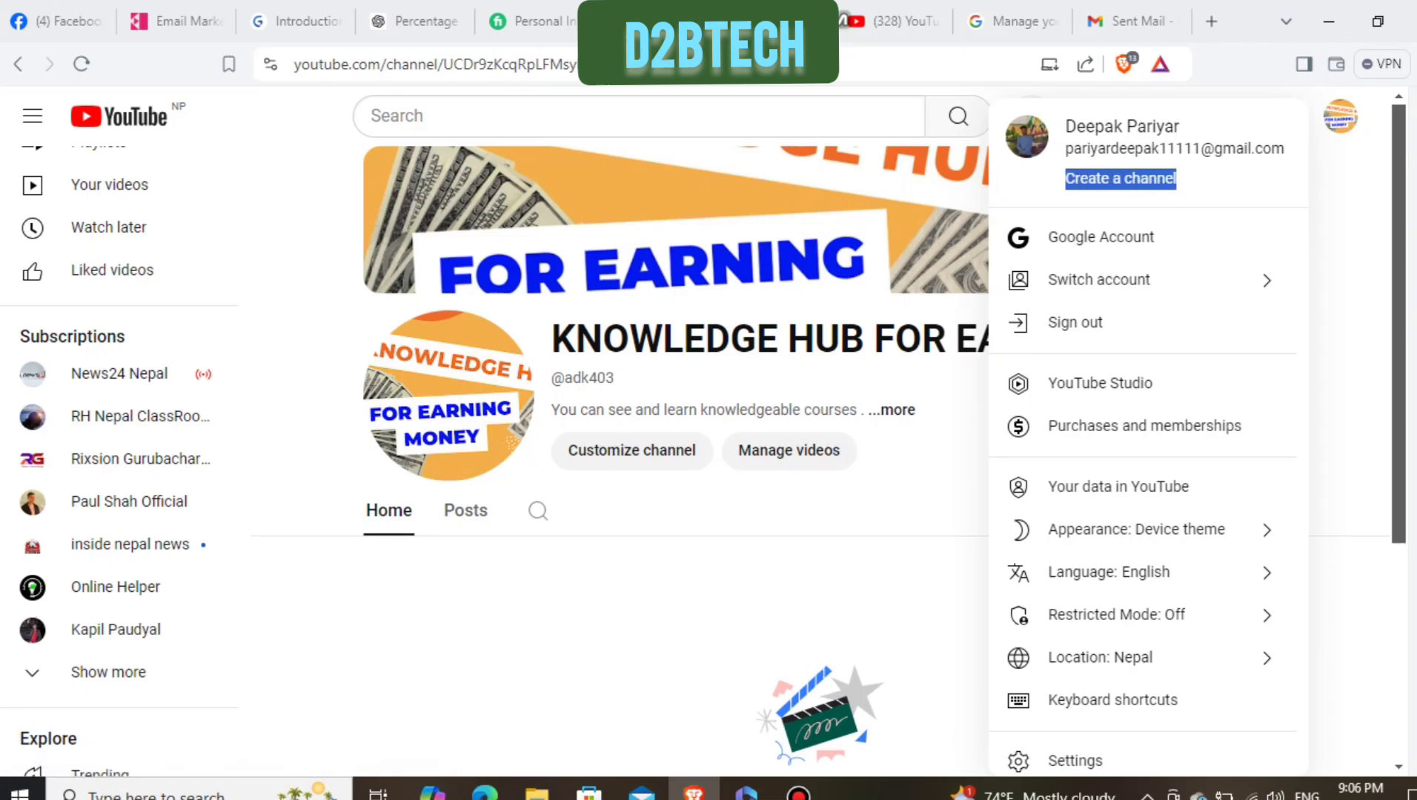
left_click(1215, 182)
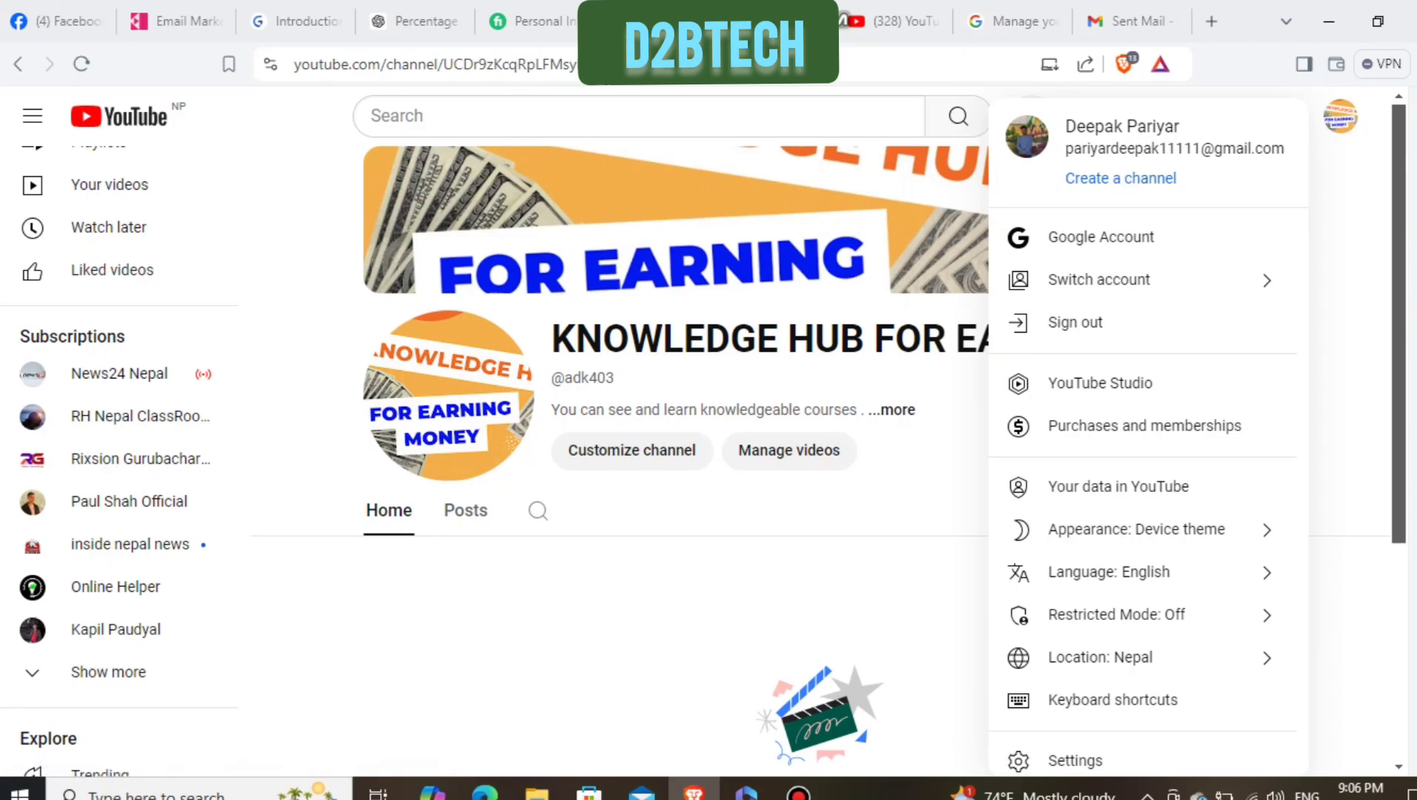
left_click_drag(1056, 123, 997, 128)
left_click(1215, 182)
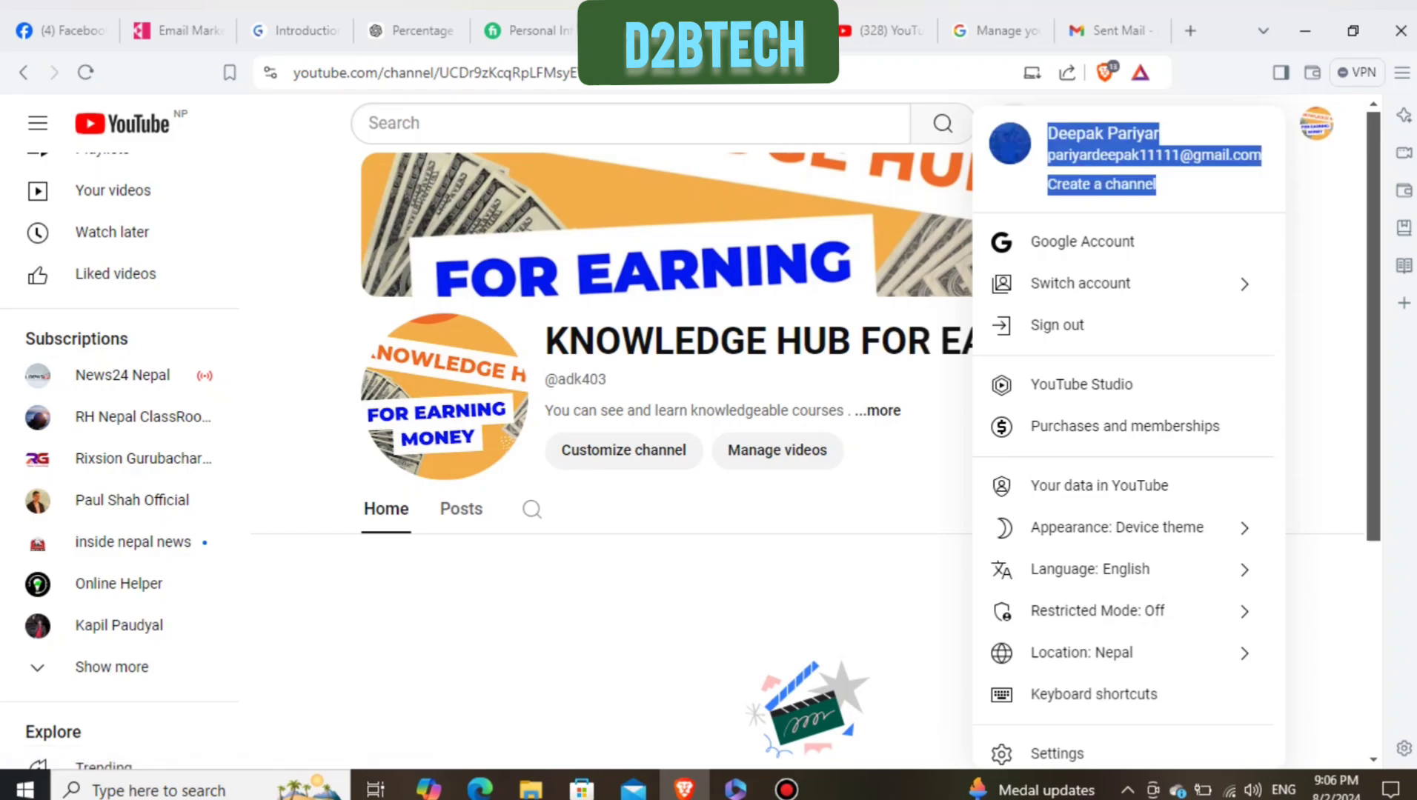
left_click(1215, 185)
left_click_drag(1047, 185, 1155, 184)
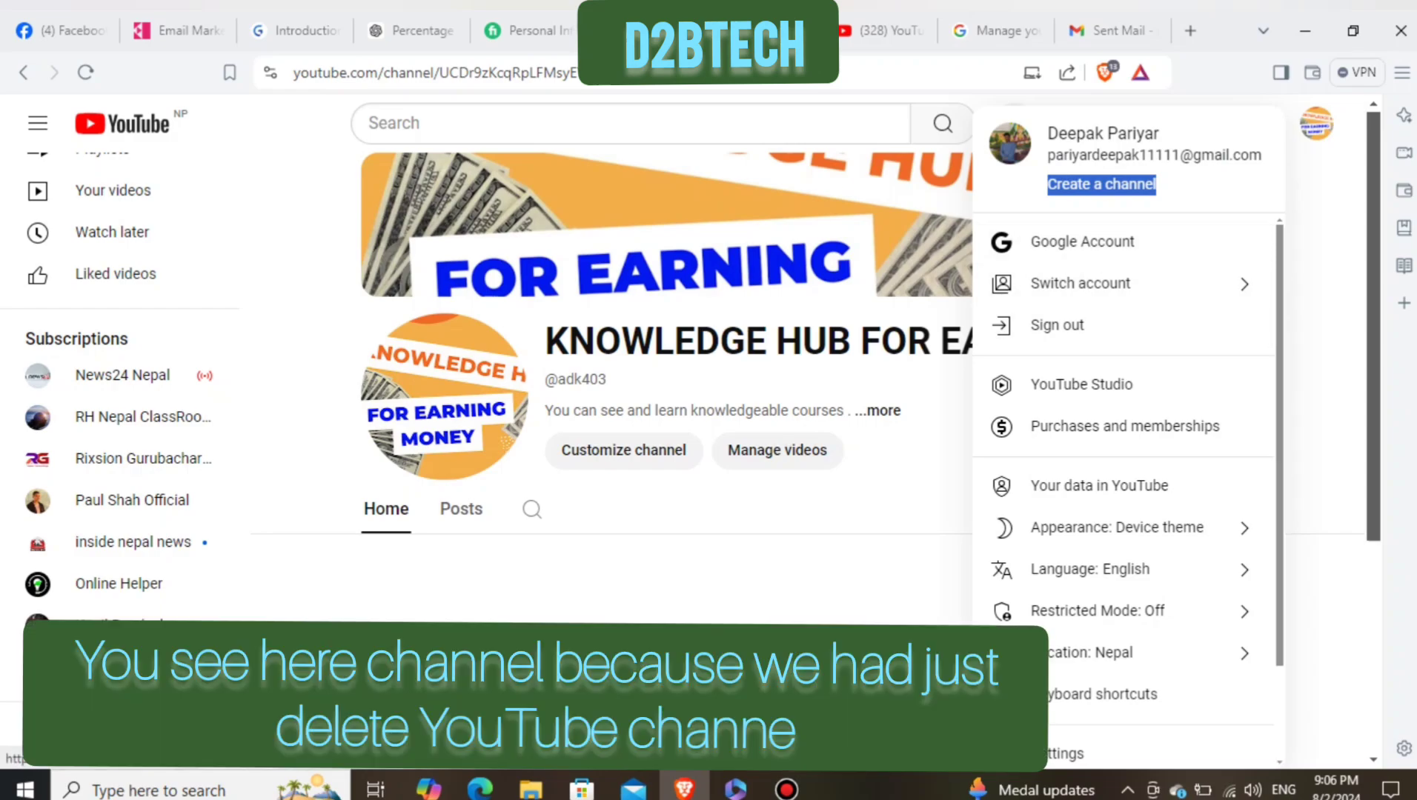
left_click(1325, 244)
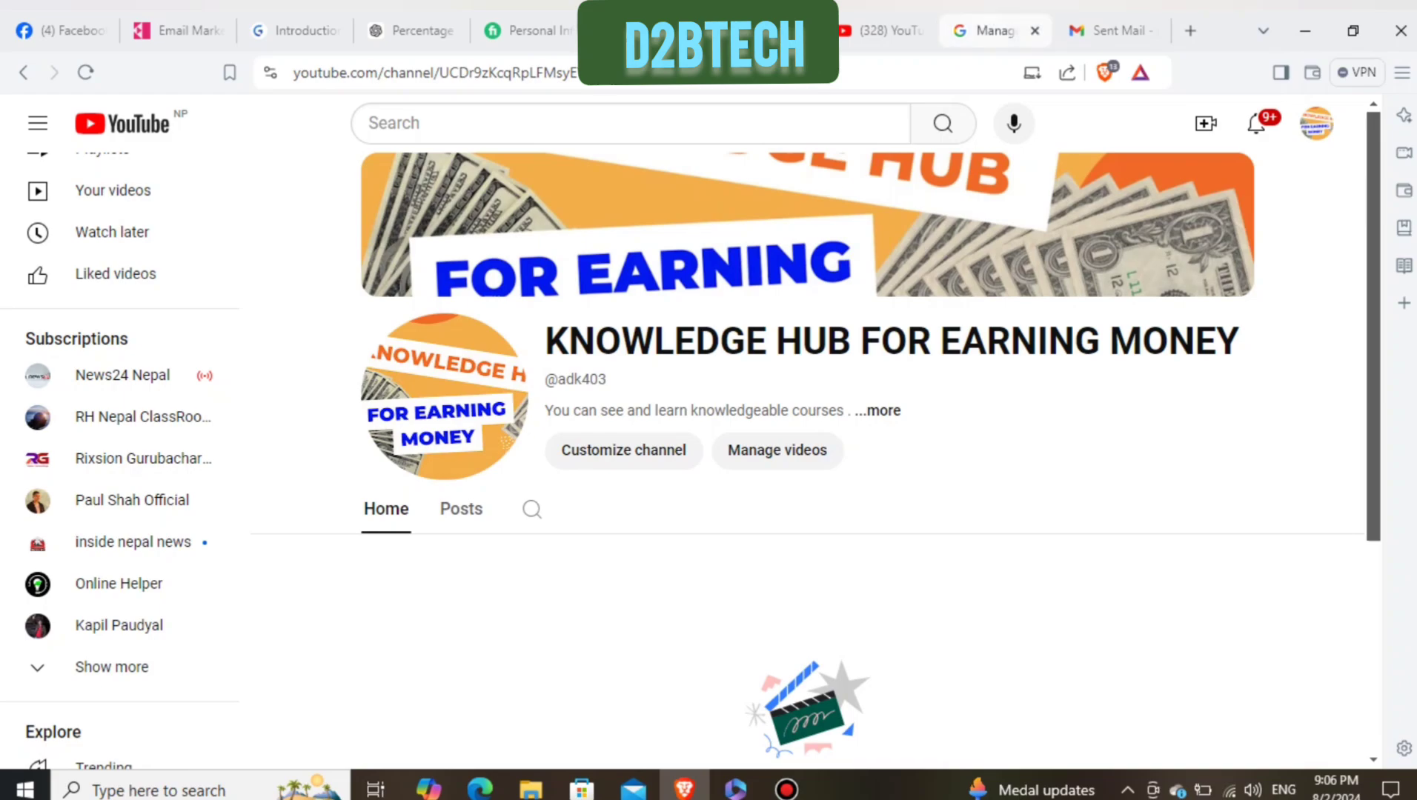
- Return to the YouTube channel page and switch to the other channel listed under the account
left_click(922, 31)
left_click(1317, 124)
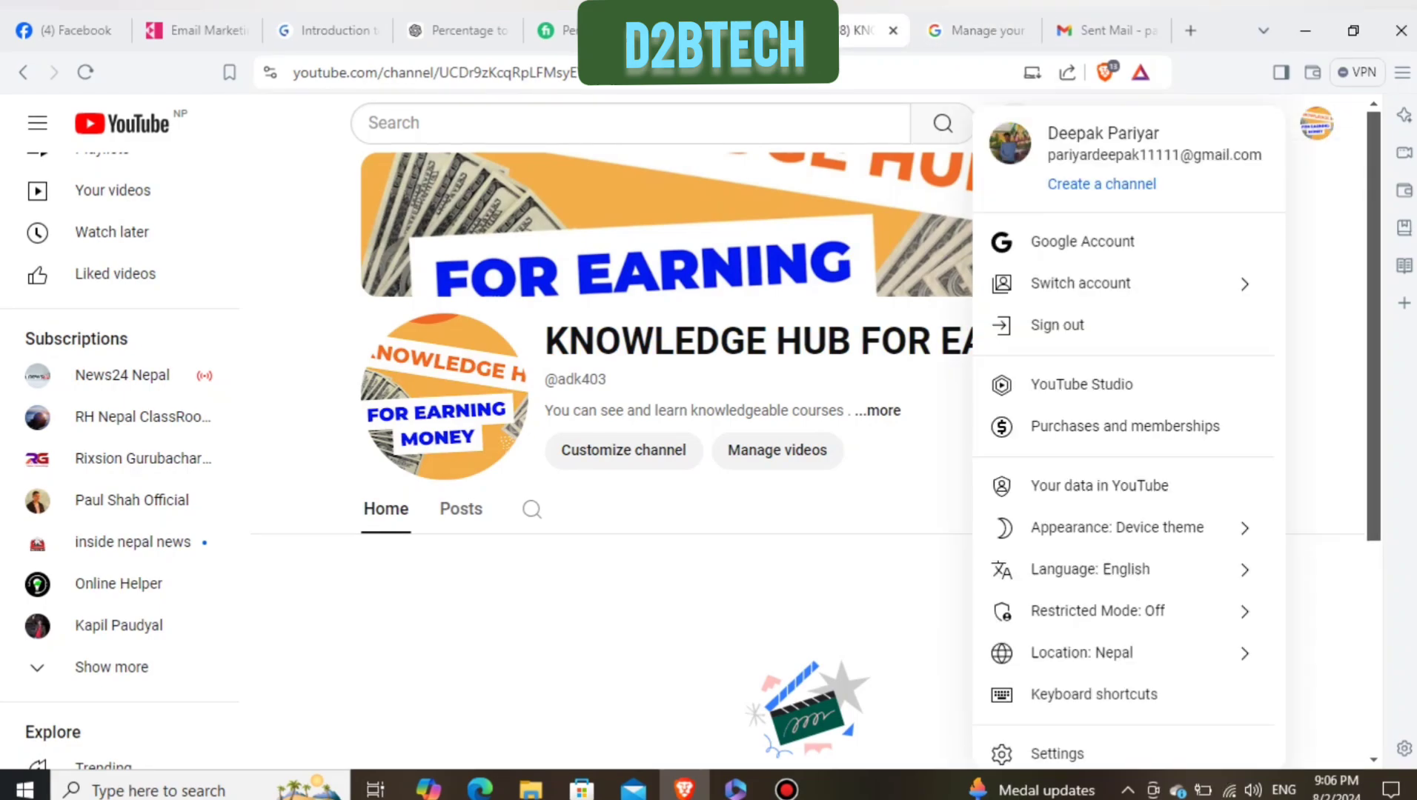
left_click(1156, 283)
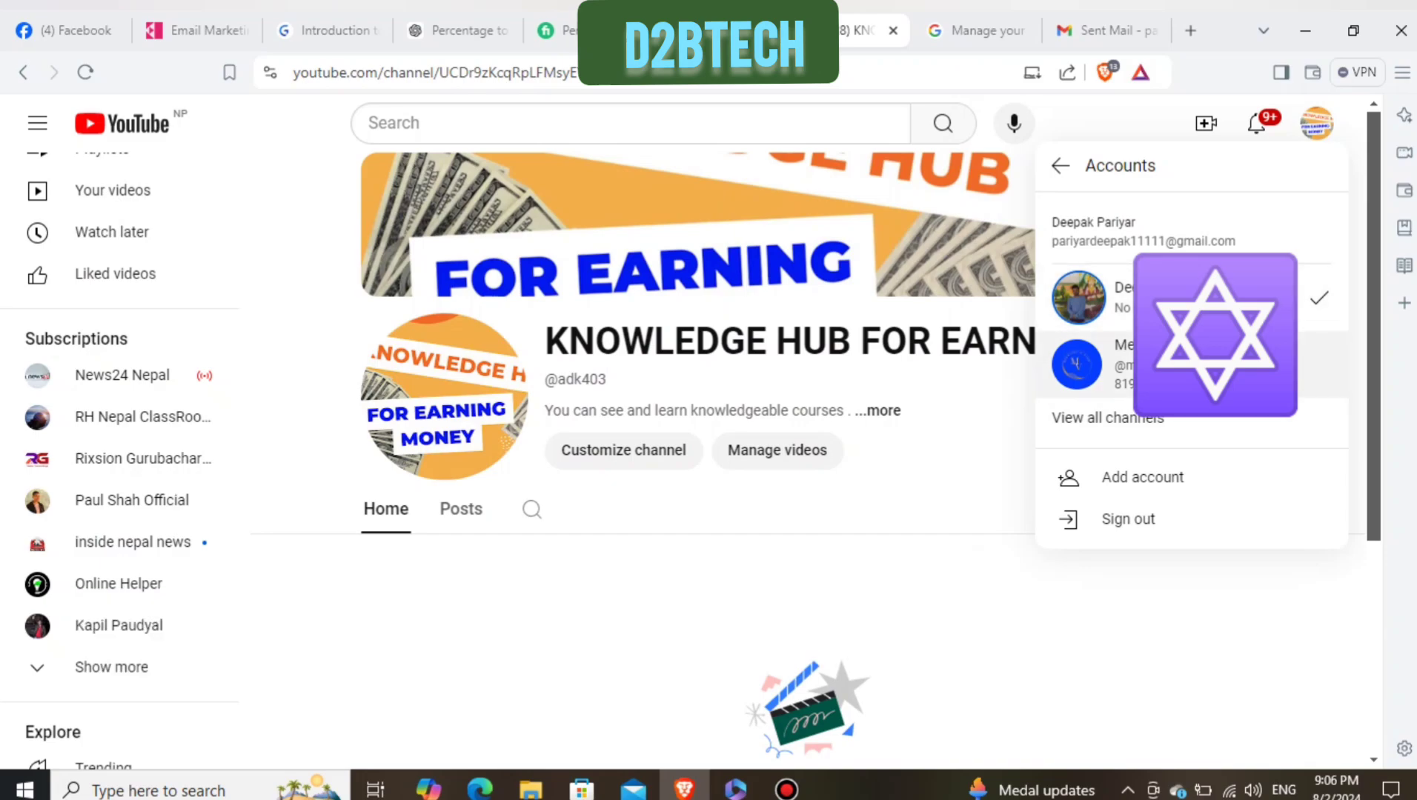
left_click(1201, 364)
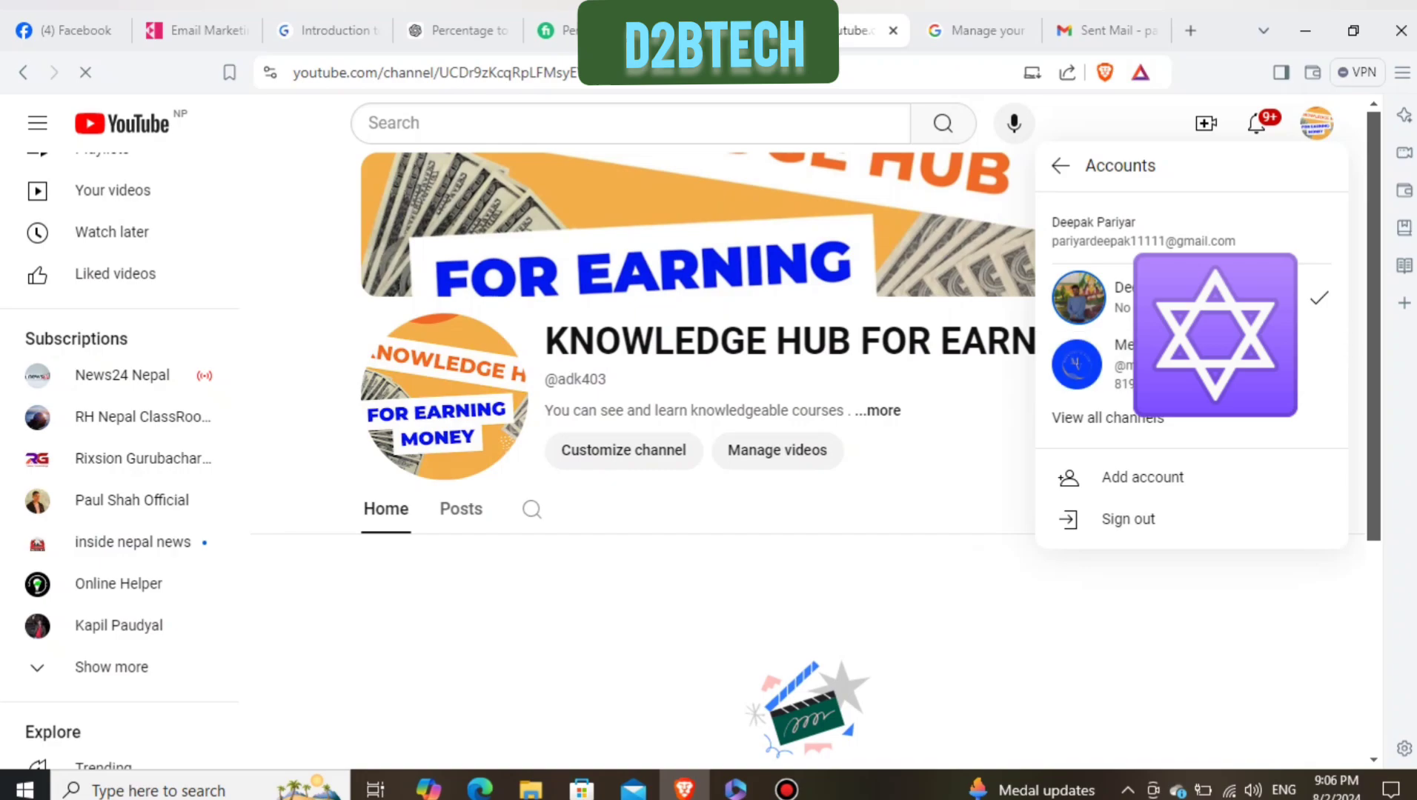